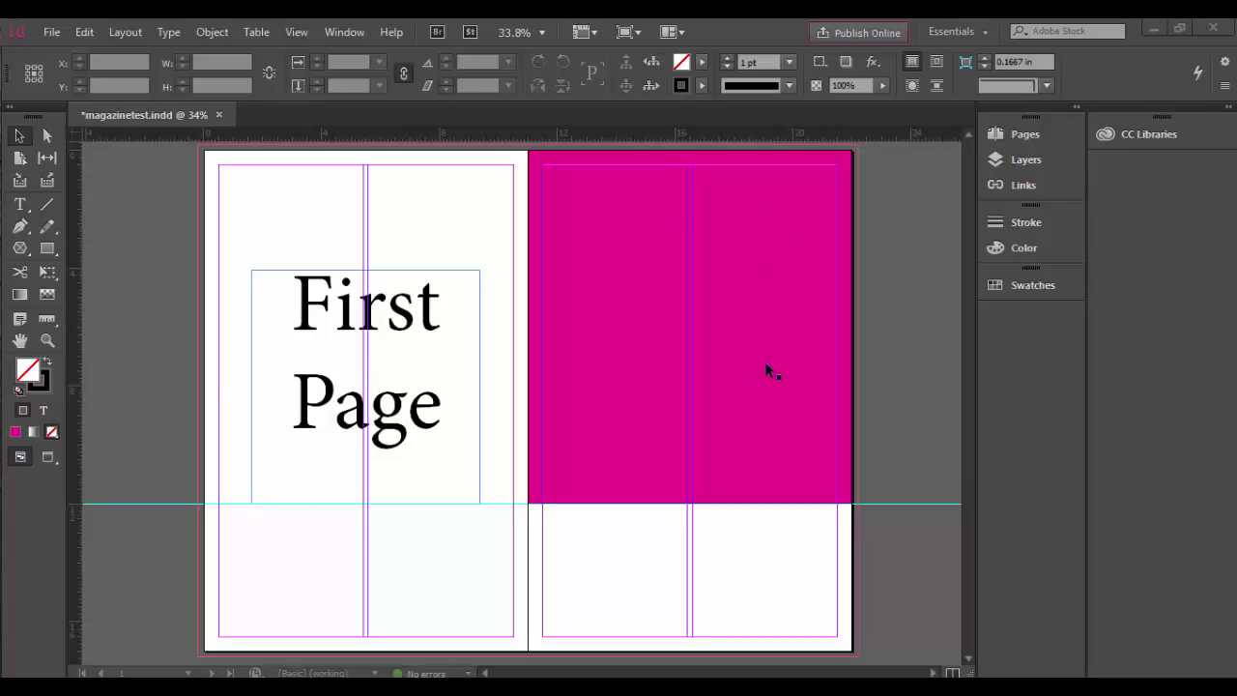
Open the Pages panel, leaving the current workspace unchanged.
left_click(953, 33)
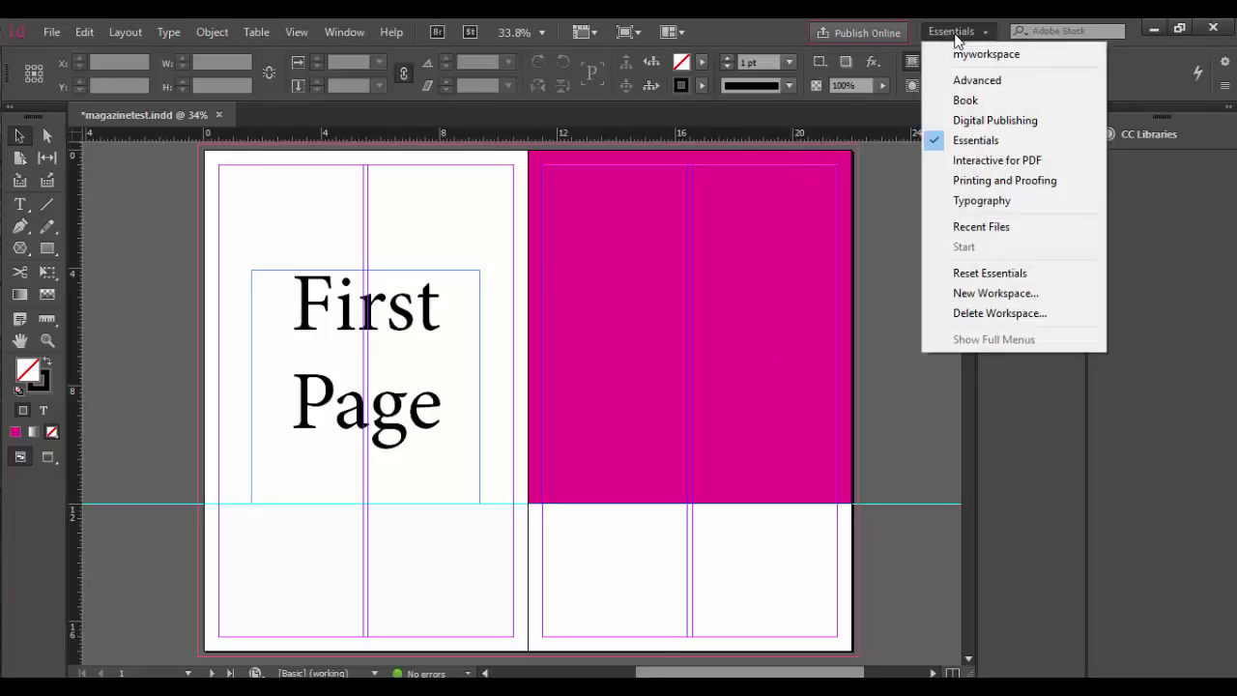
left_click(874, 212)
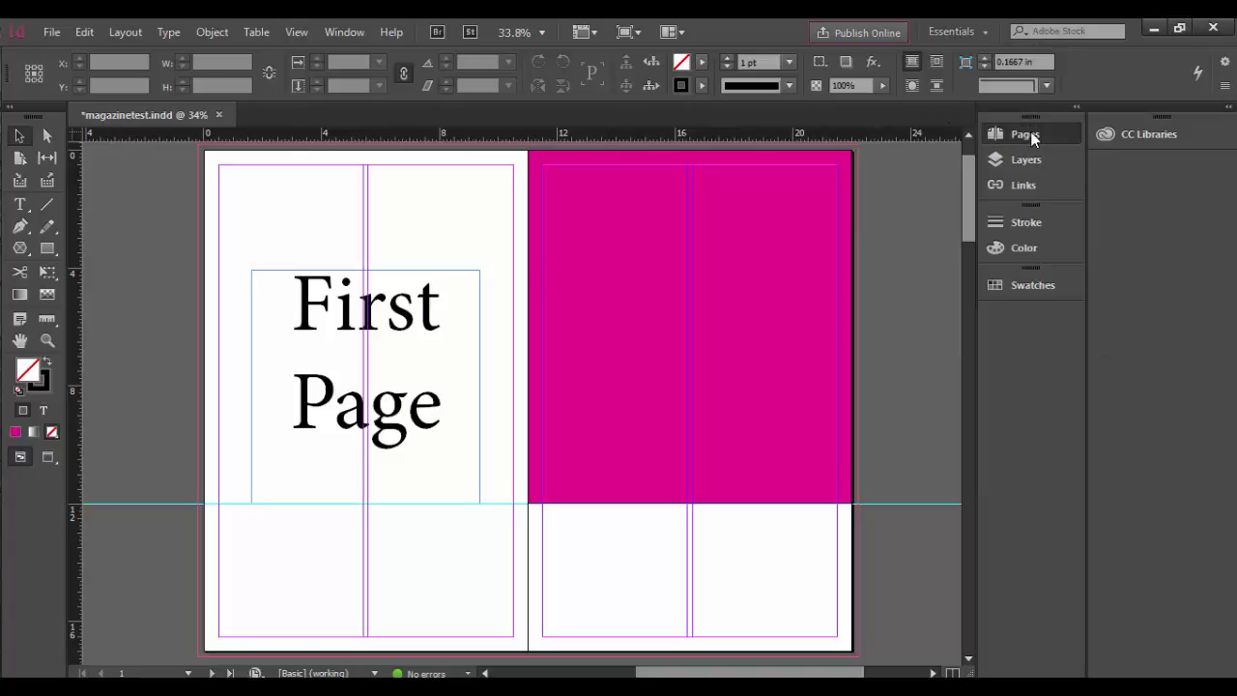
left_click(1024, 133)
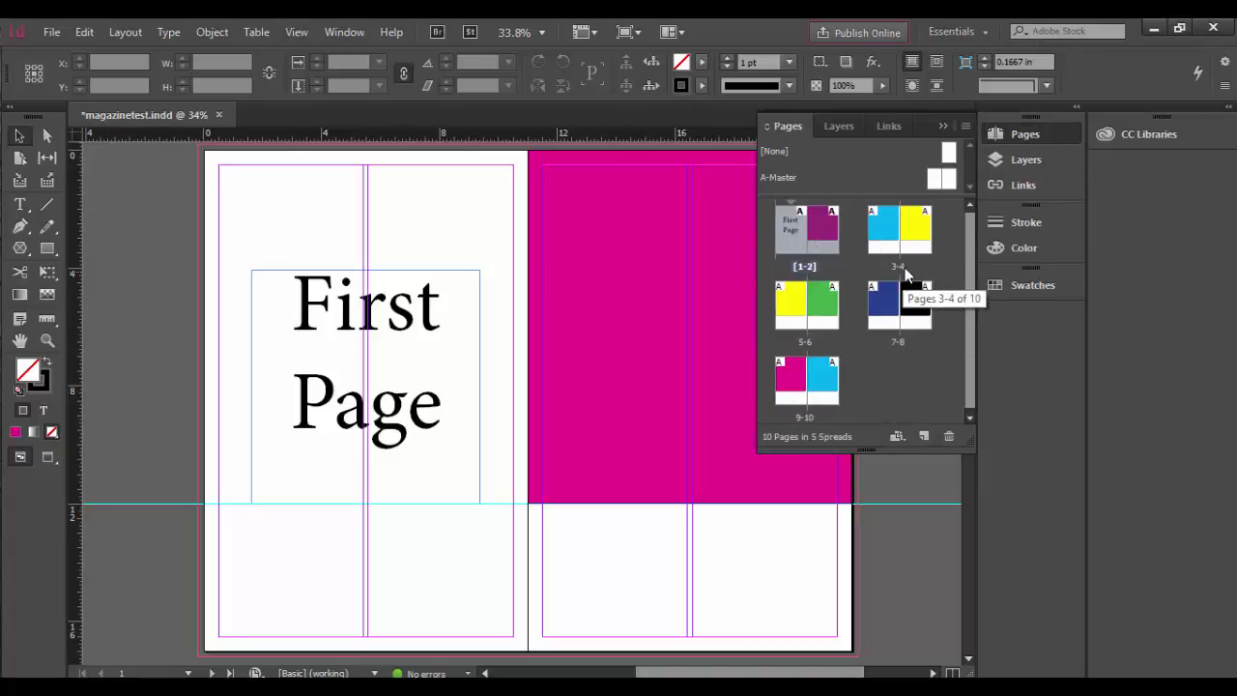
Step through spreads 3-4, 5-6, 7-8 and 9-10, then return to spread 1-2.
double_click(899, 272)
left_click(813, 343)
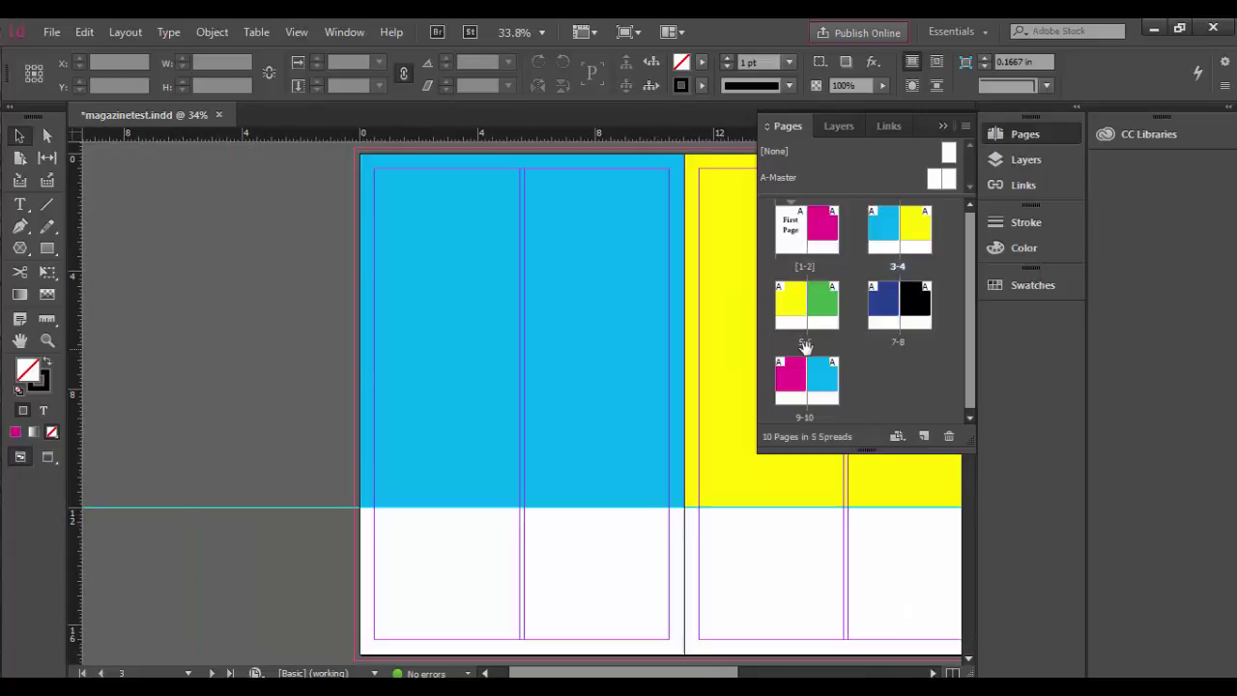
double_click(808, 344)
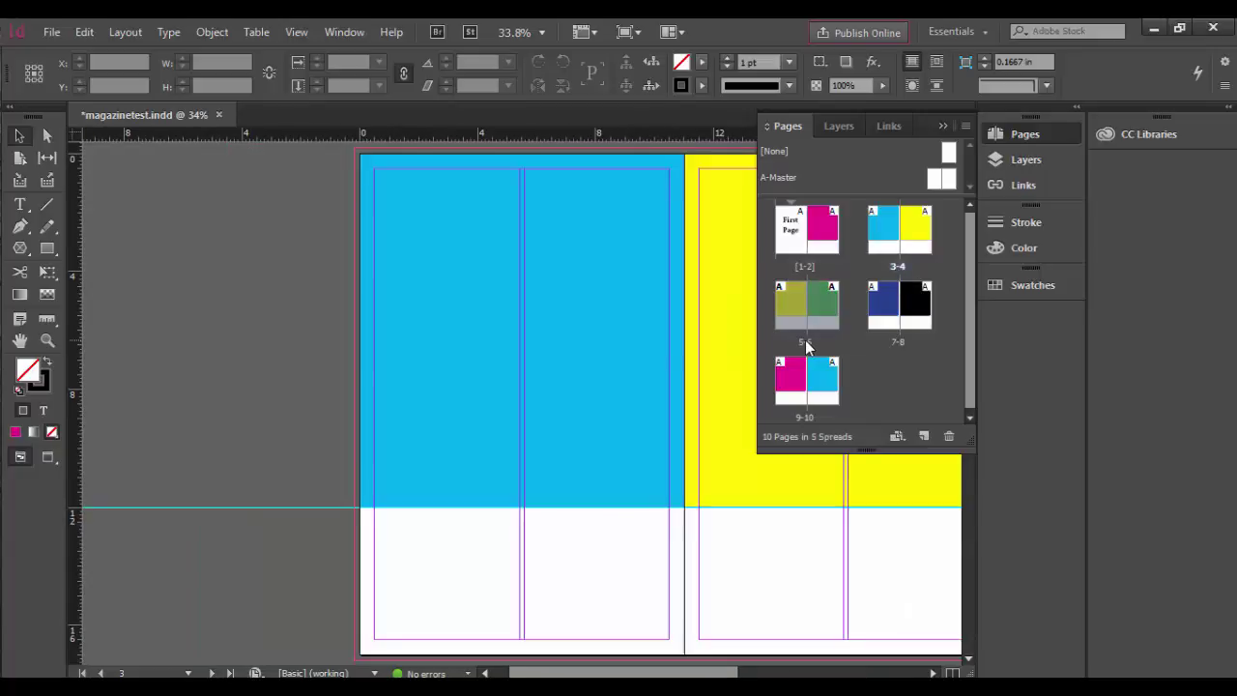
double_click(896, 344)
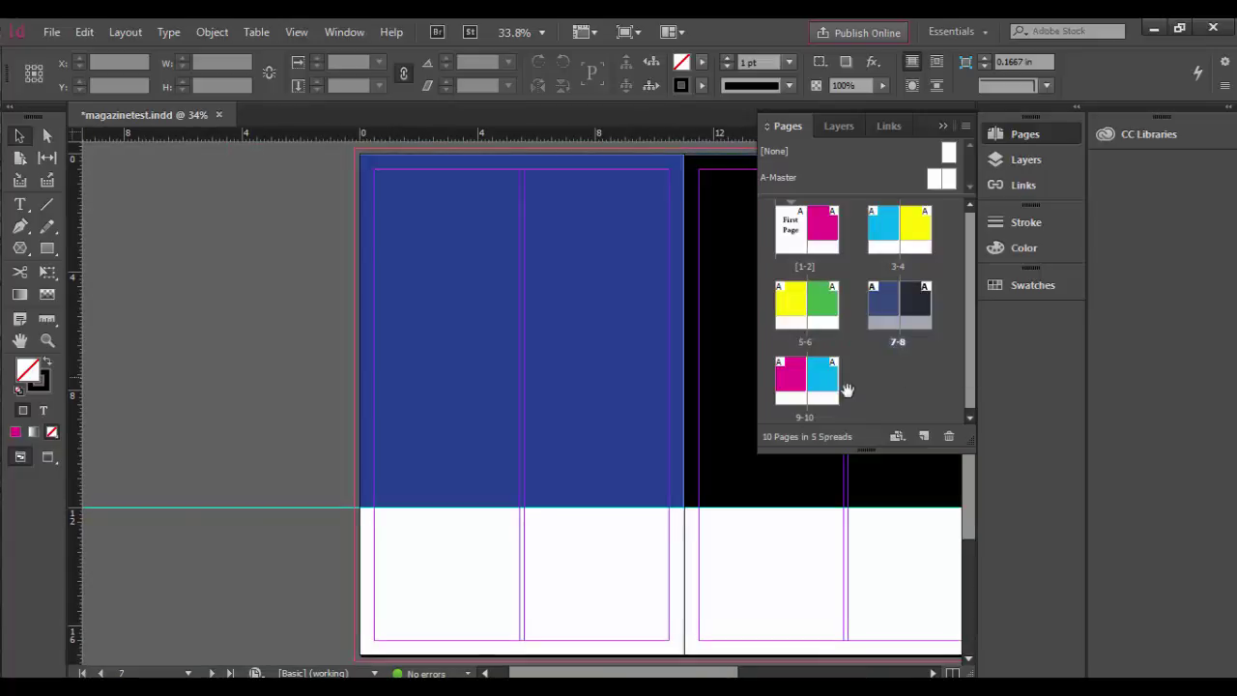
double_click(812, 416)
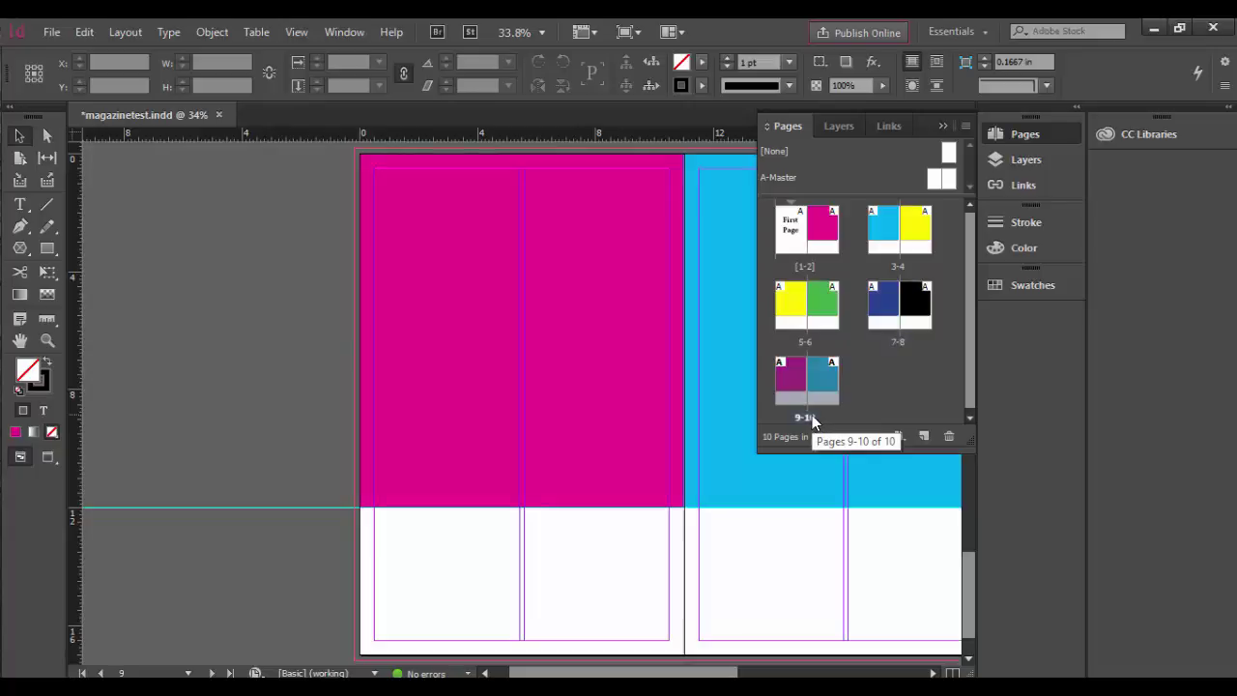
double_click(809, 269)
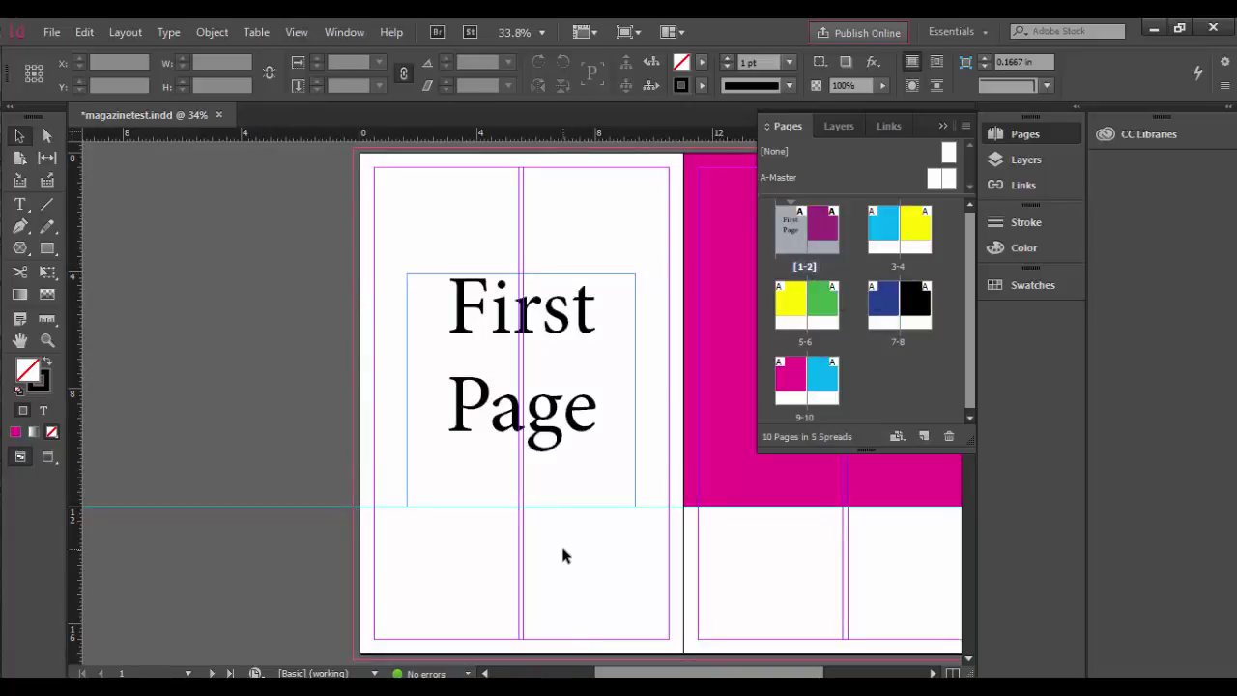
Drag a horizontal guide low onto spread 1-2, then check spreads 3-4 through 9-10.
left_click_drag(605, 560, 447, 545)
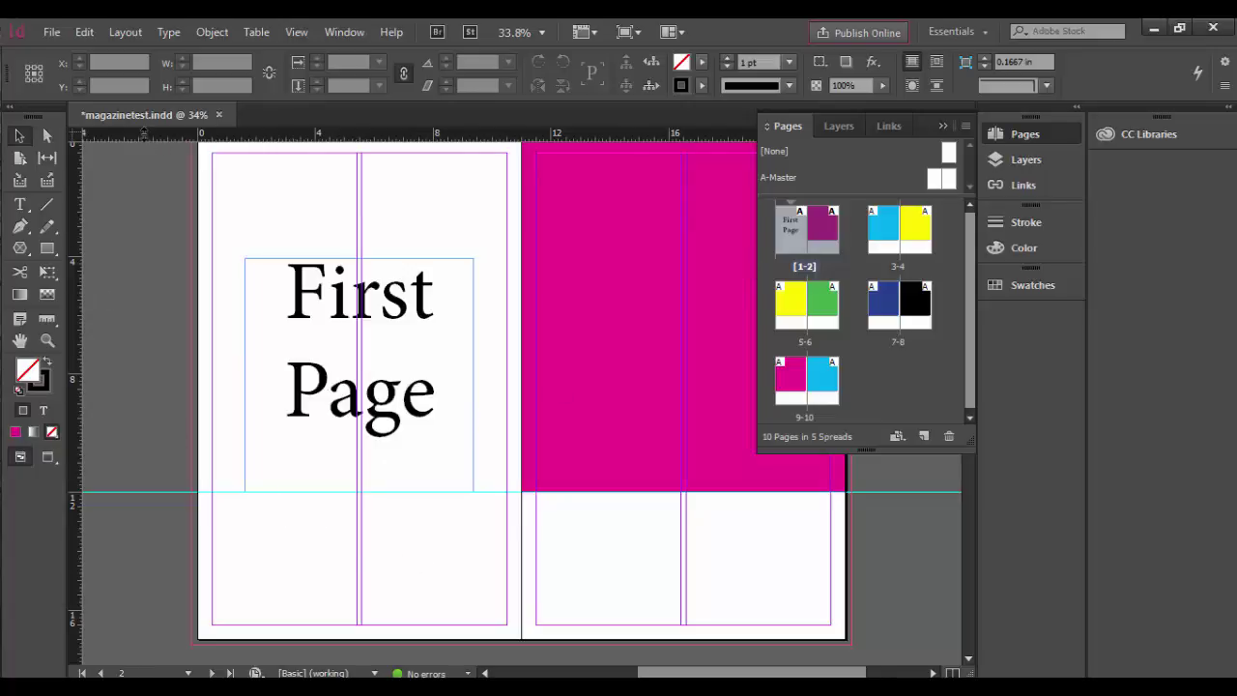
left_click_drag(144, 135, 164, 577)
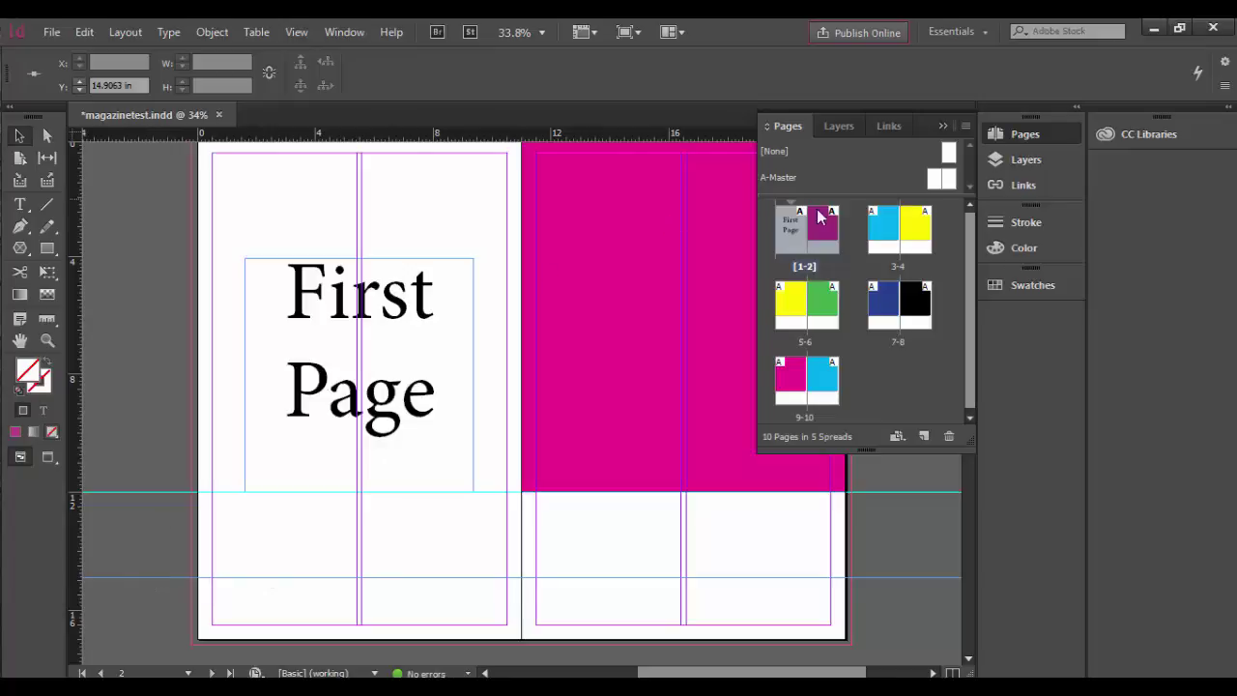
double_click(897, 265)
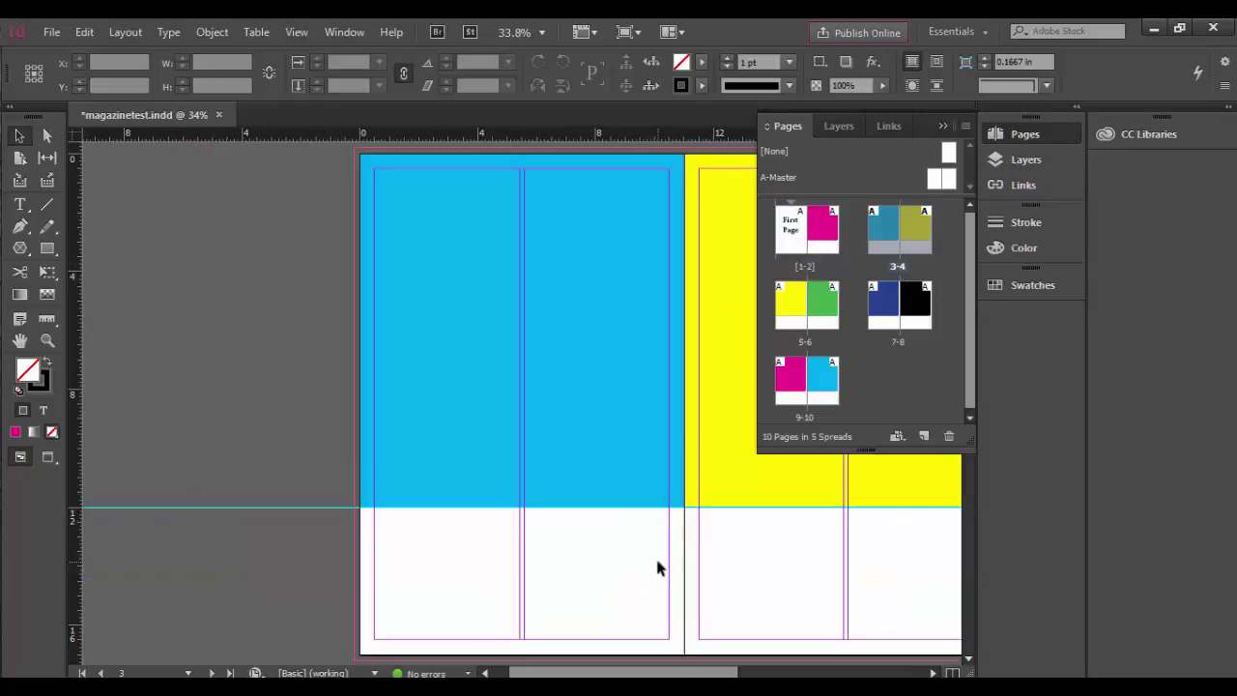
left_click_drag(718, 552, 553, 527)
double_click(820, 327)
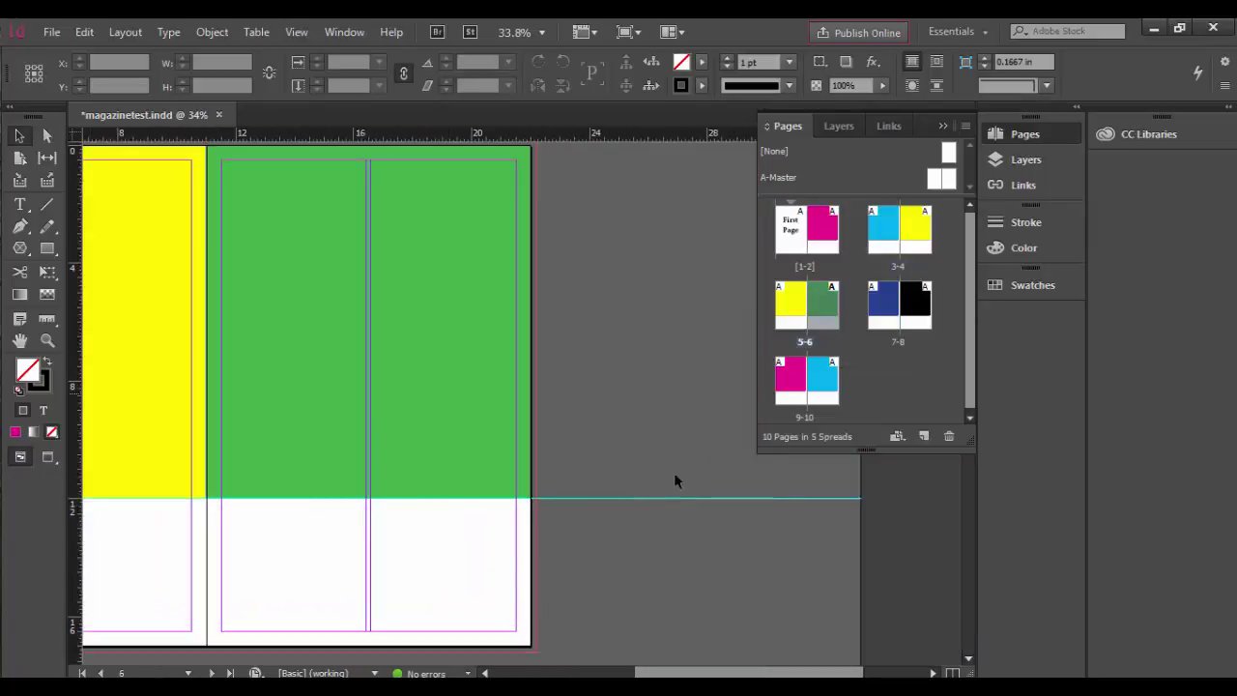
left_click_drag(377, 583, 508, 583)
double_click(926, 321)
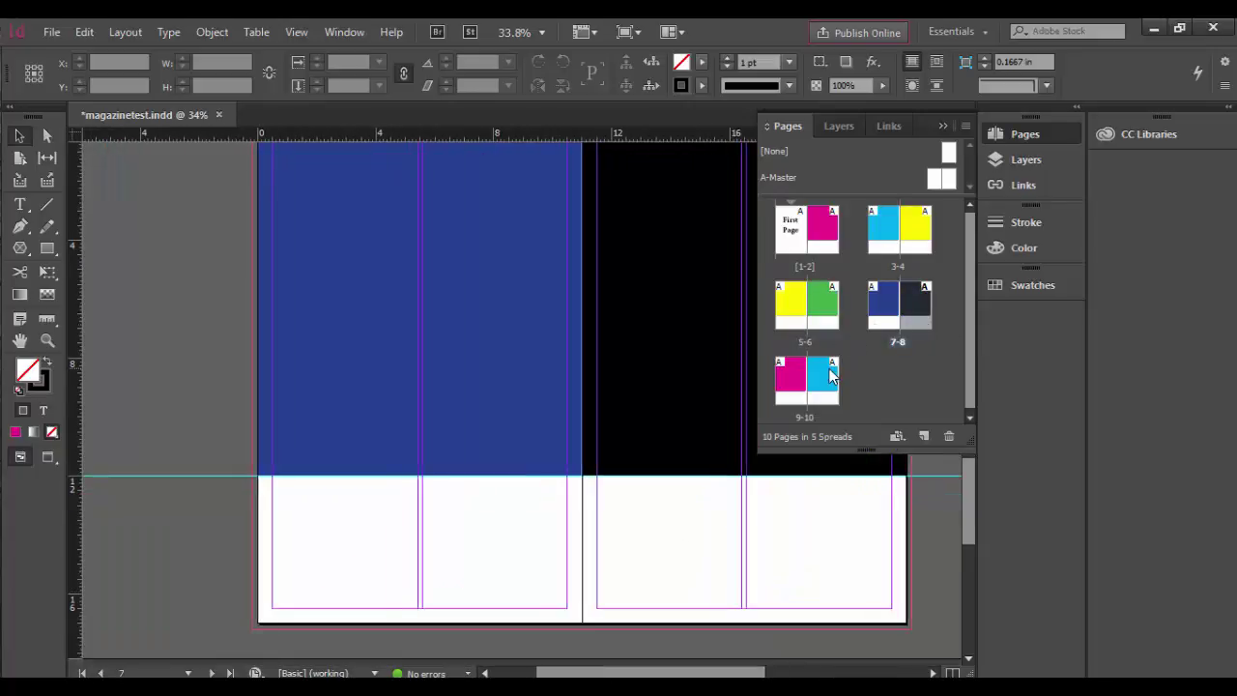
double_click(815, 411)
left_click_drag(486, 557, 740, 561)
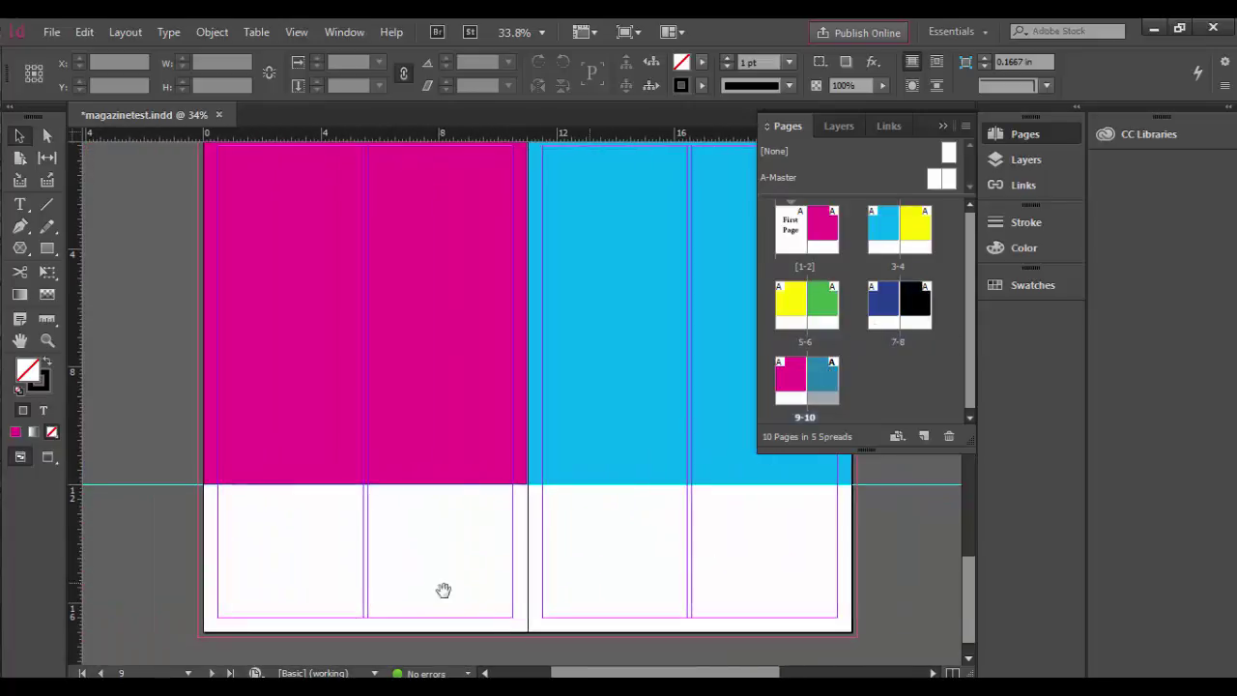
Back on spread 1-2, move the new guide to Y 14.3125 in.
double_click(817, 243)
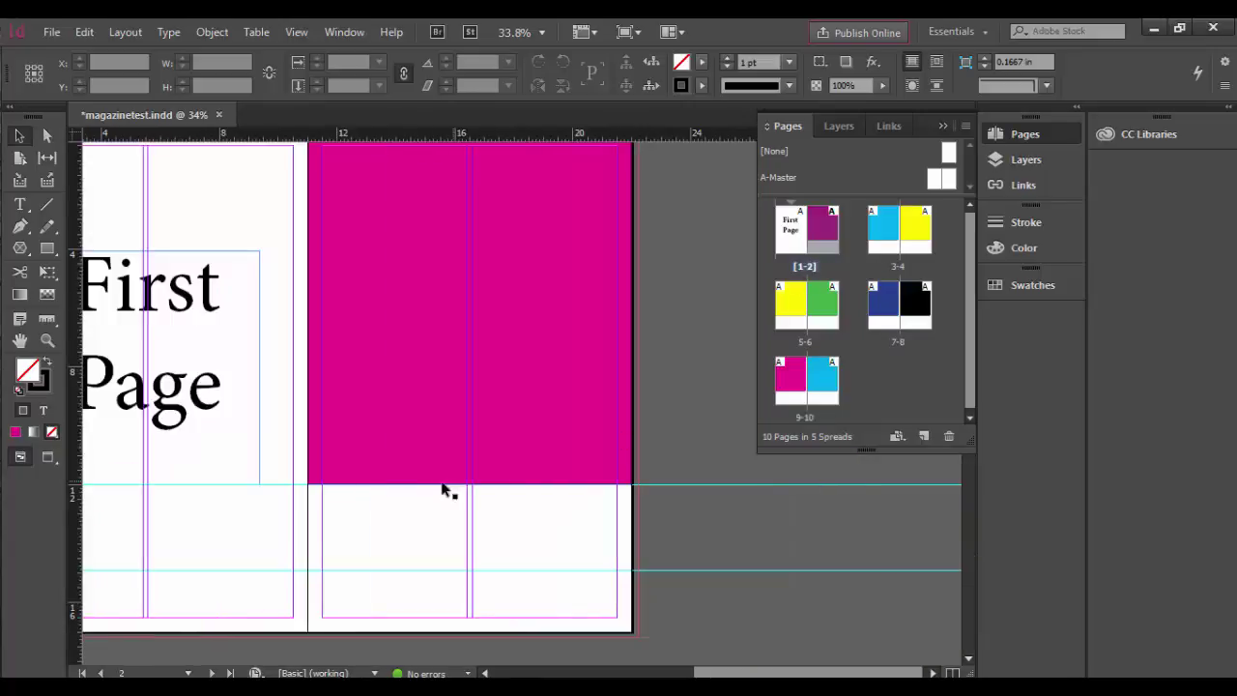
left_click_drag(333, 548, 586, 545)
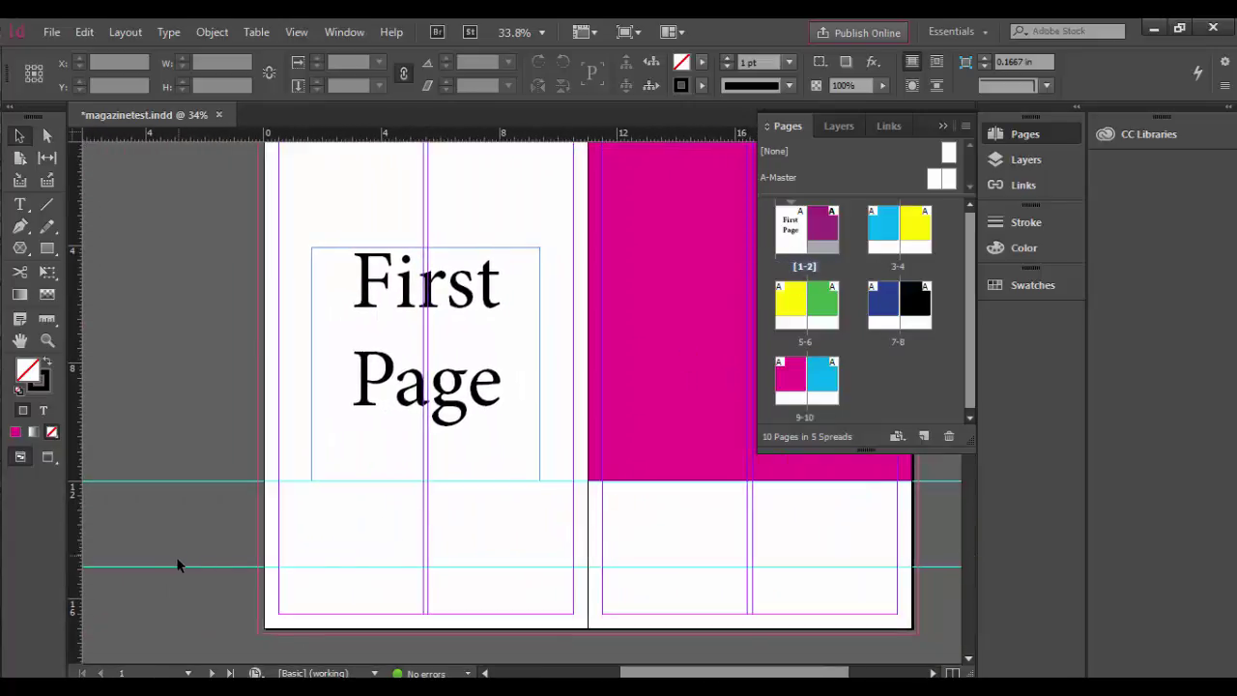
left_click_drag(172, 565, 188, 548)
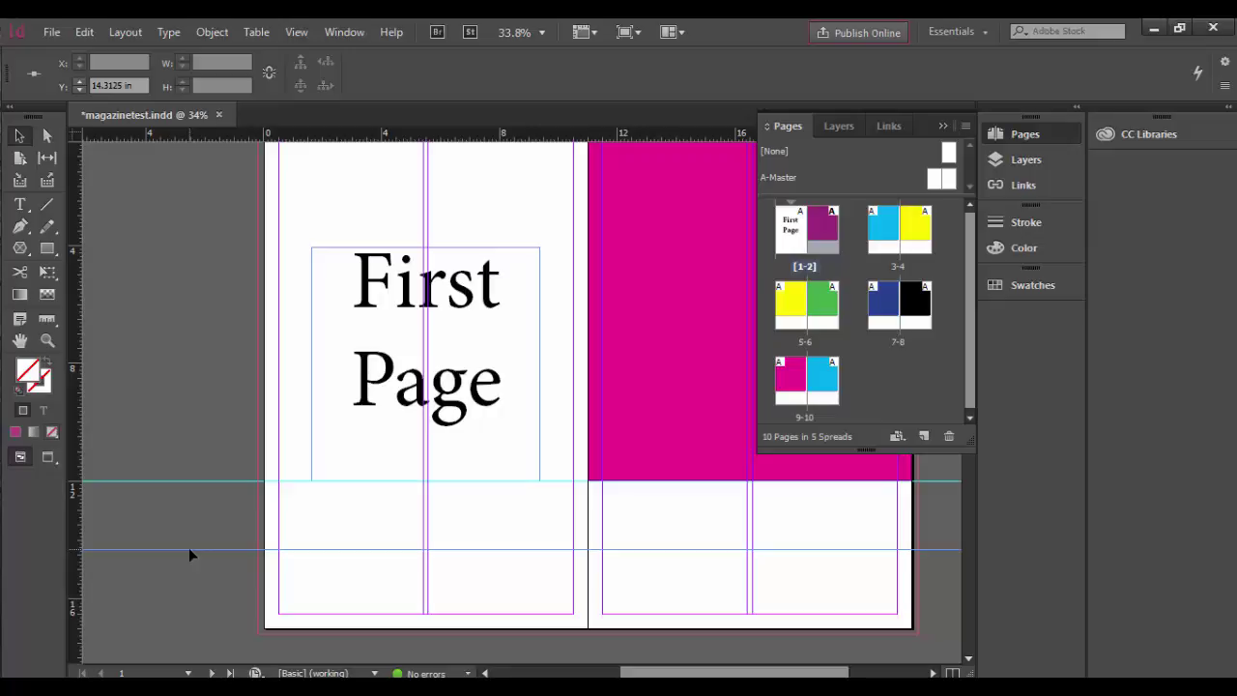
Delete the selected guide at 14.3125 in.
key("Delete")
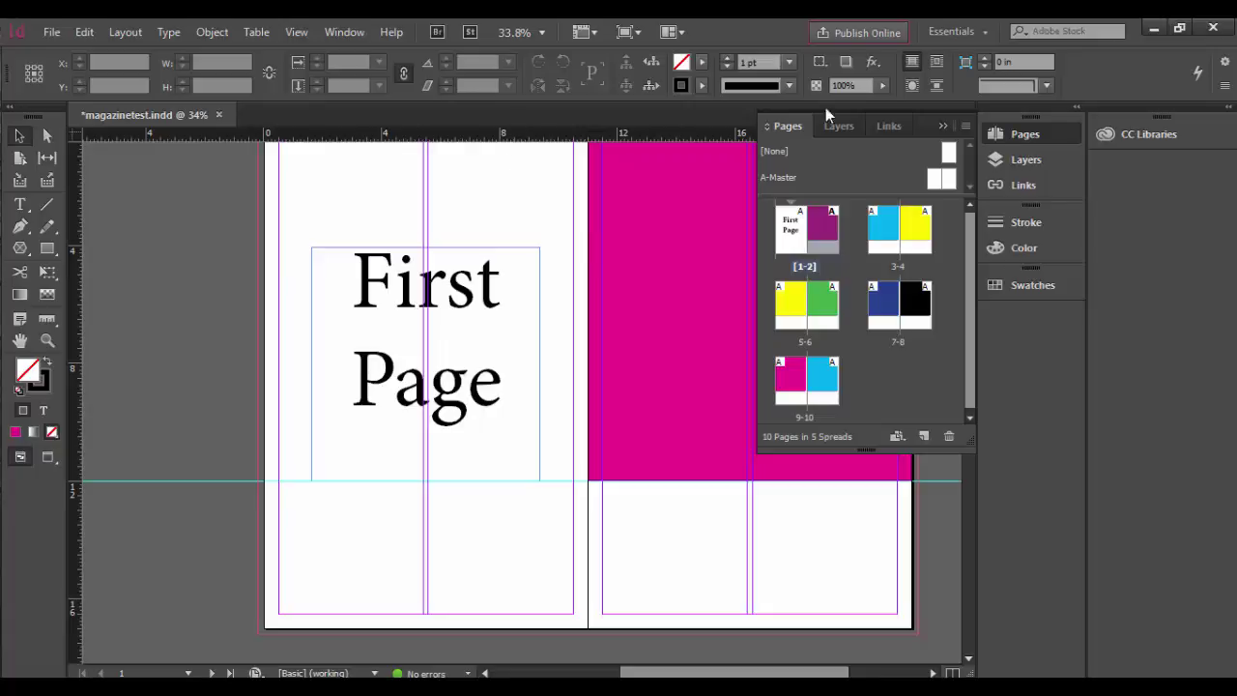
On the A-Master, drag a horizontal guide down to about 14.75 in.
double_click(787, 180)
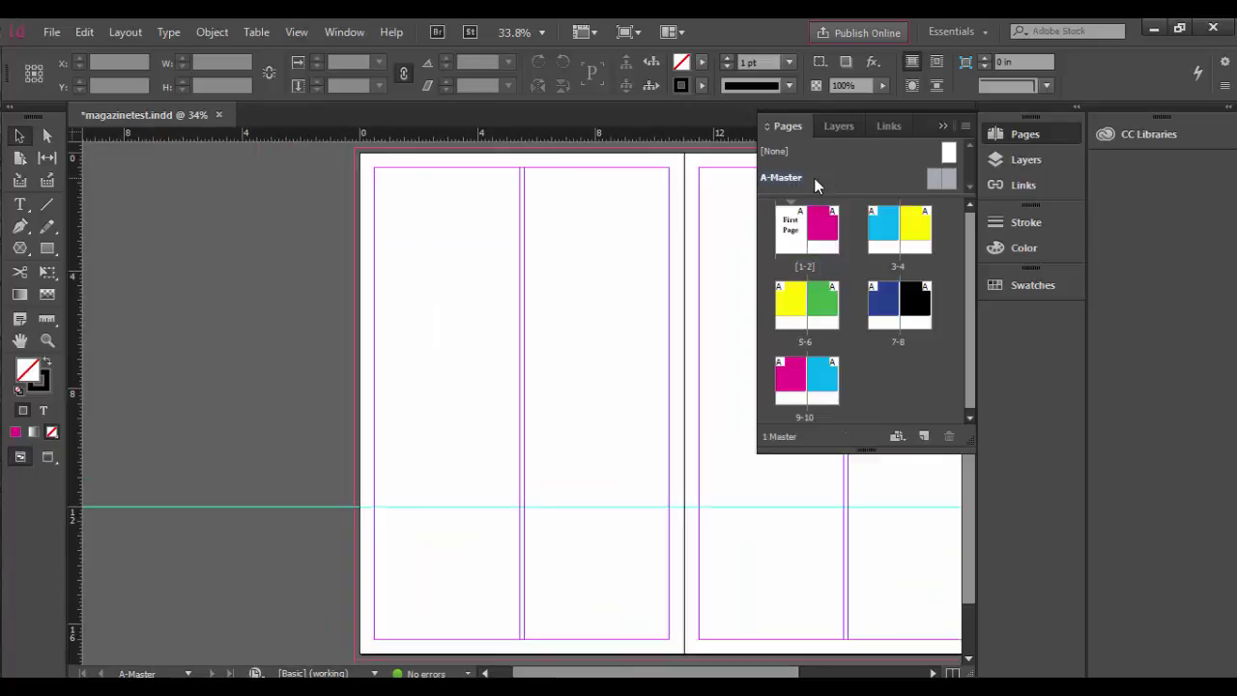
left_click_drag(756, 541, 538, 534)
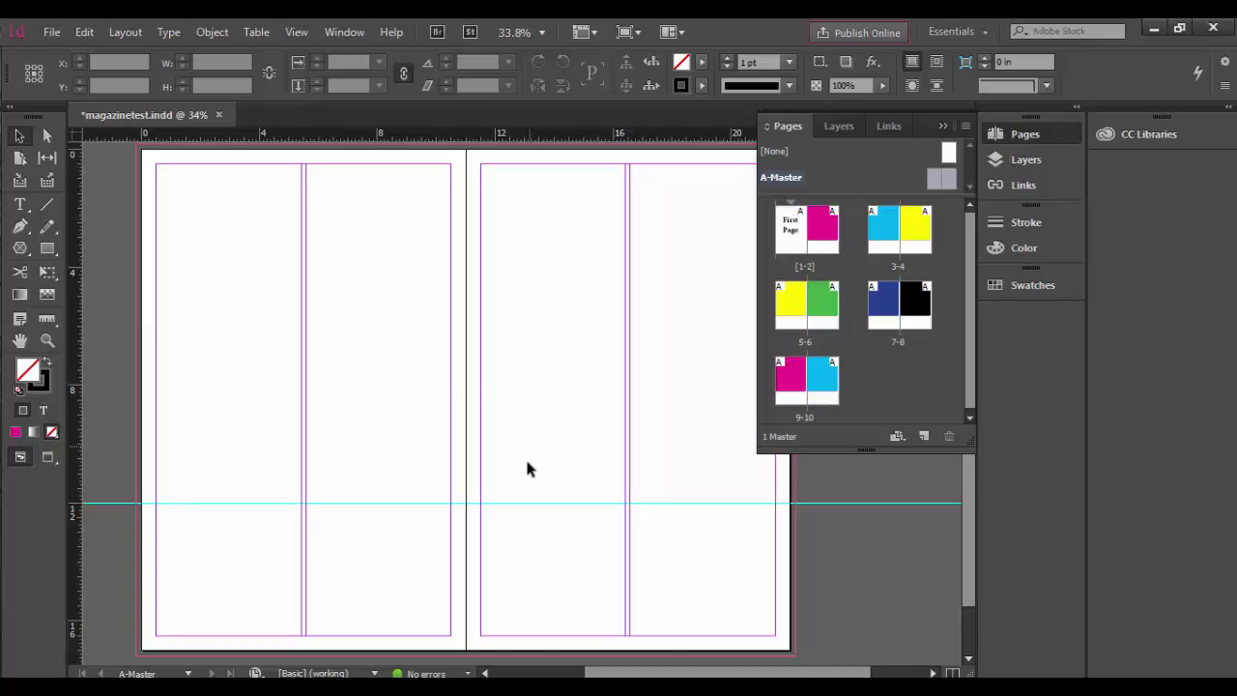
left_click_drag(90, 128, 94, 584)
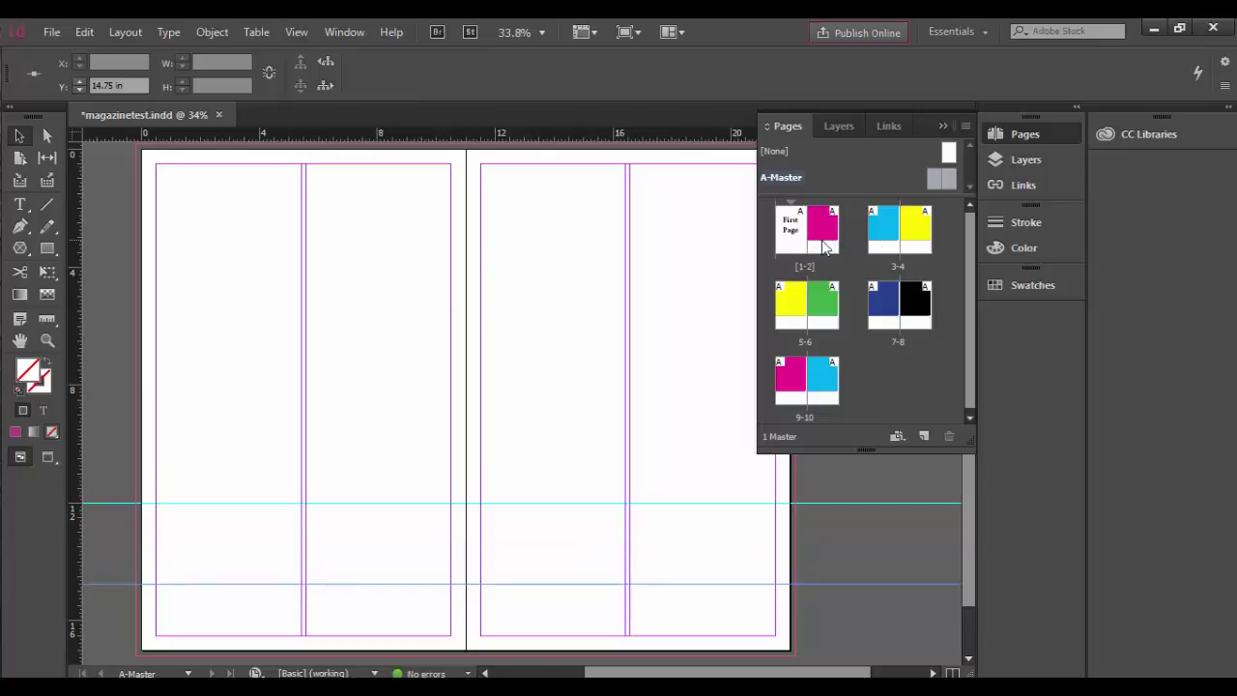
Confirm the guide appears on spreads 1-2 through 7-8, then return to the A-Master.
double_click(827, 244)
double_click(900, 250)
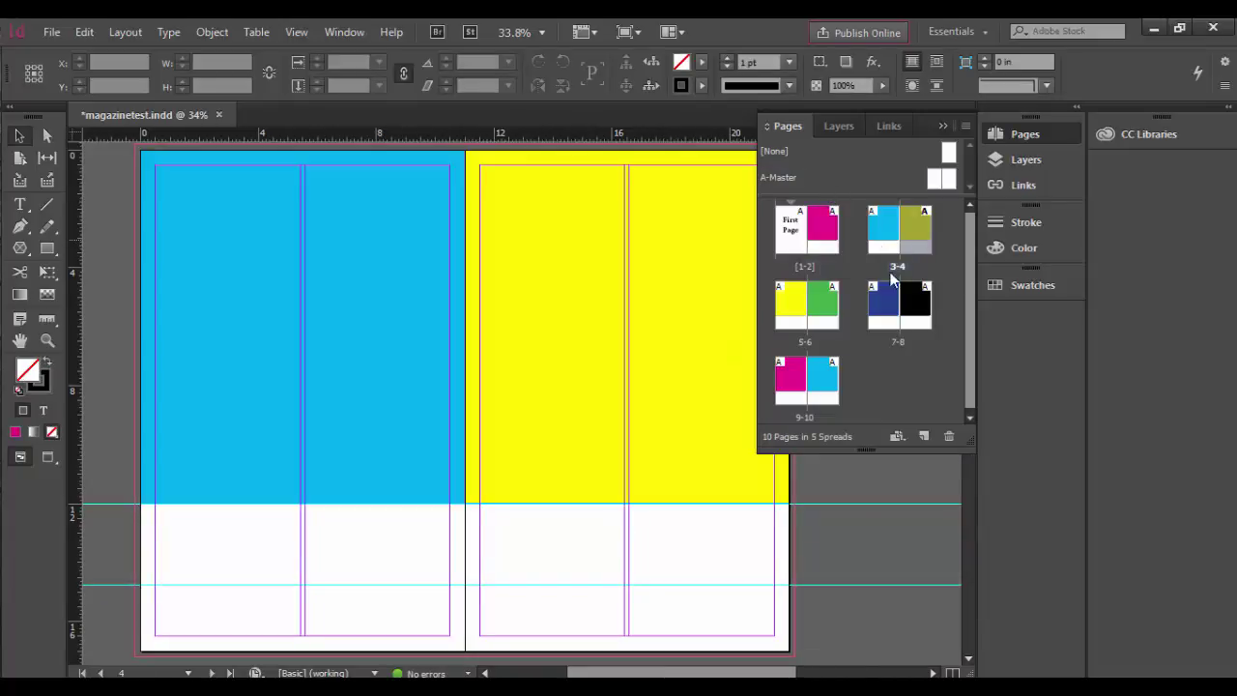
double_click(817, 311)
double_click(898, 323)
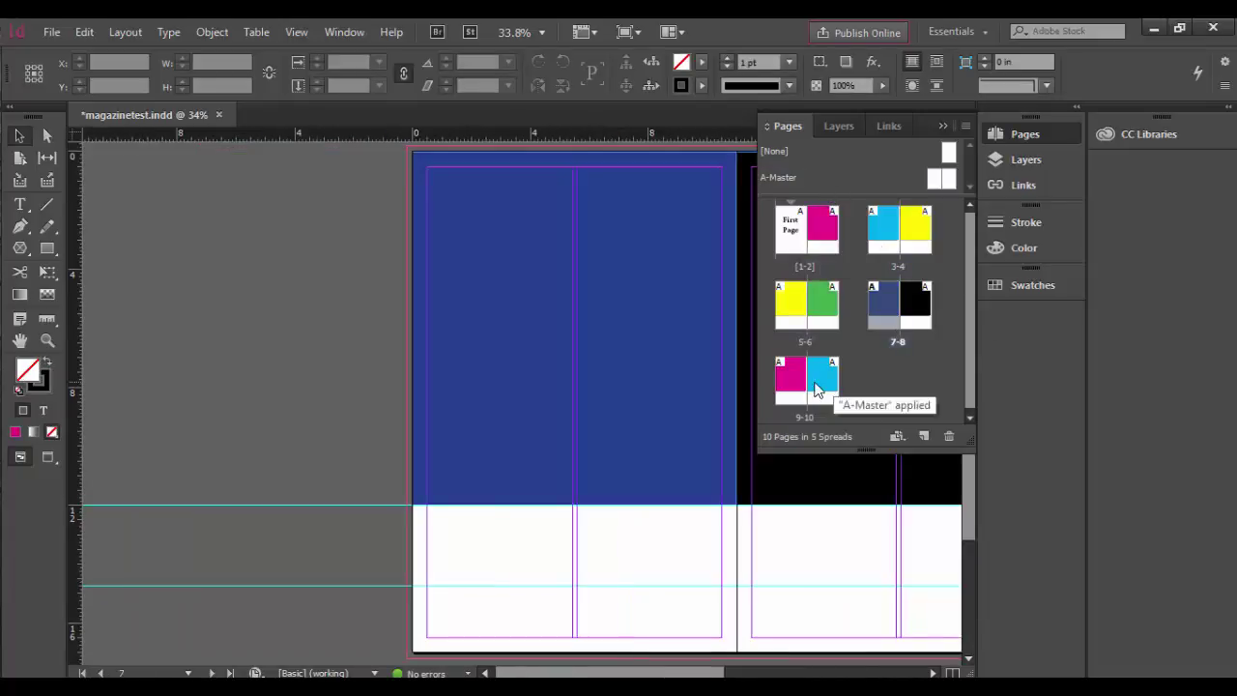
double_click(784, 179)
left_click_drag(664, 477, 436, 440)
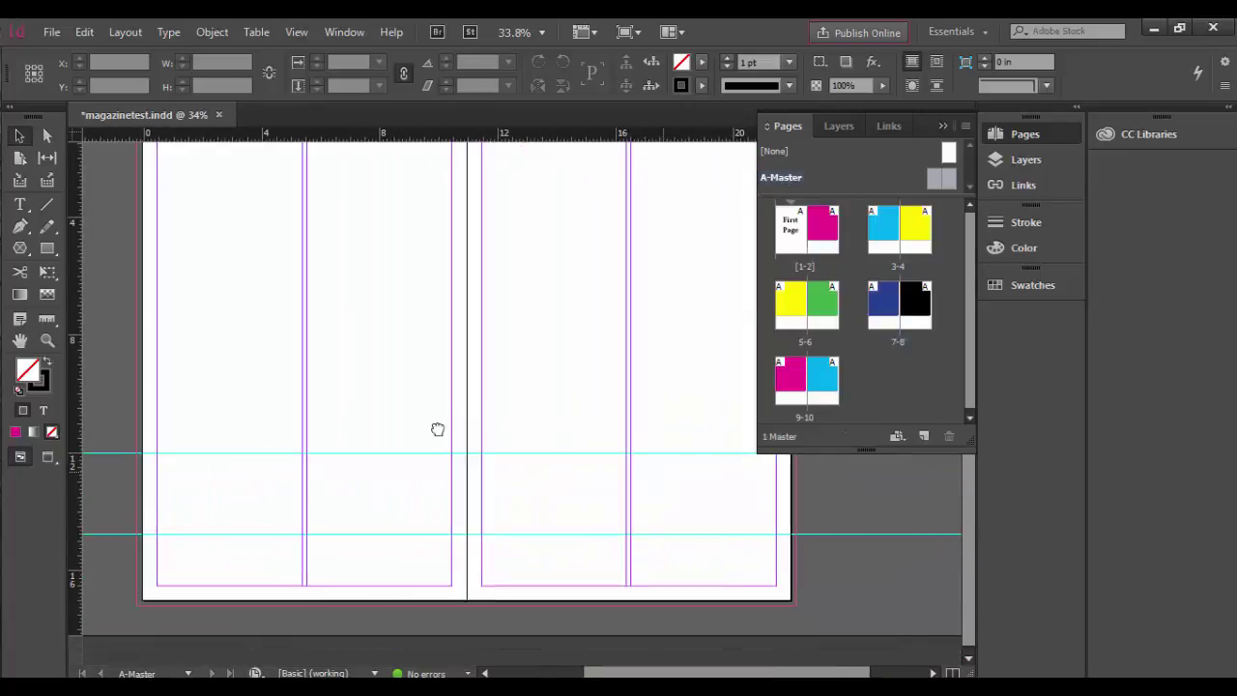
Draw a text frame on the A-Master's right page holding the letter F at 150 pt.
left_click(21, 206)
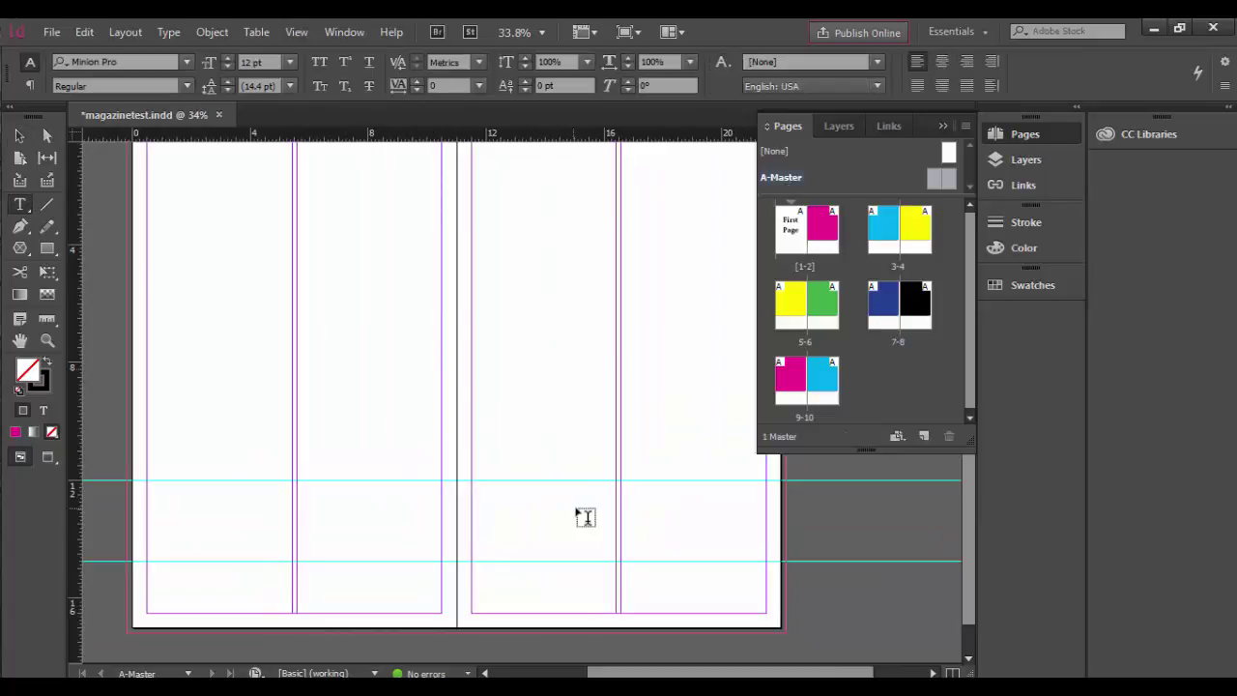
left_click_drag(516, 489, 615, 560)
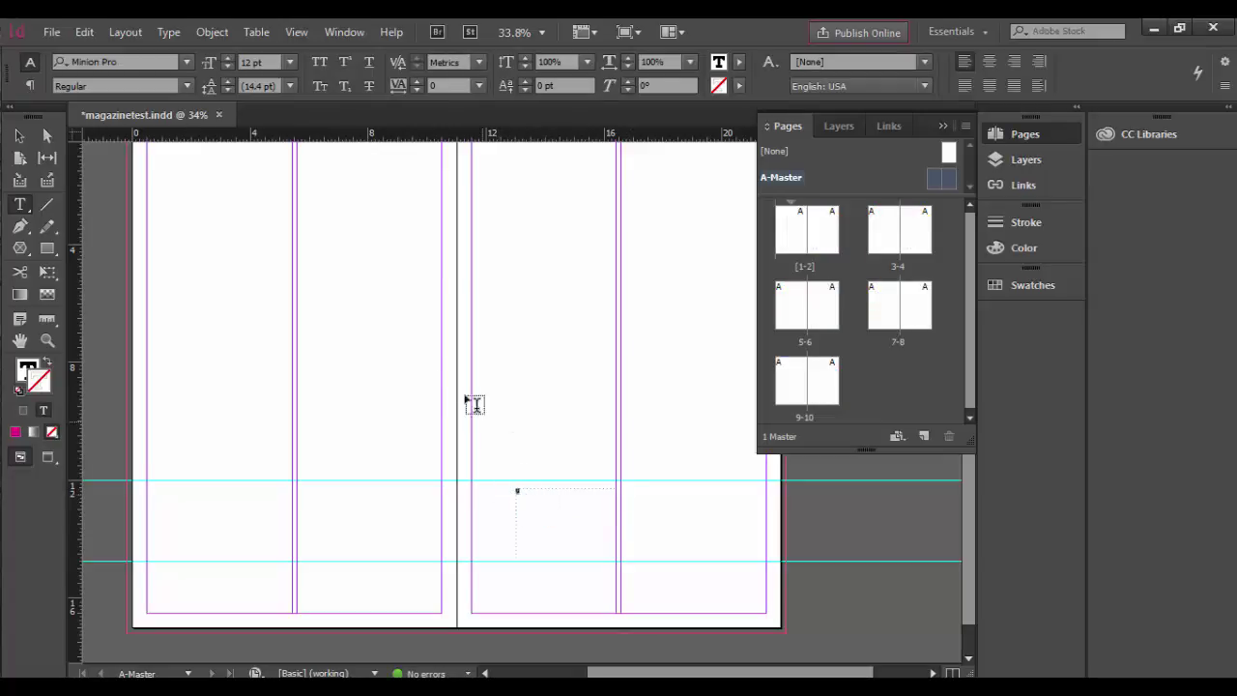
left_click_drag(269, 62, 233, 60)
type("18")
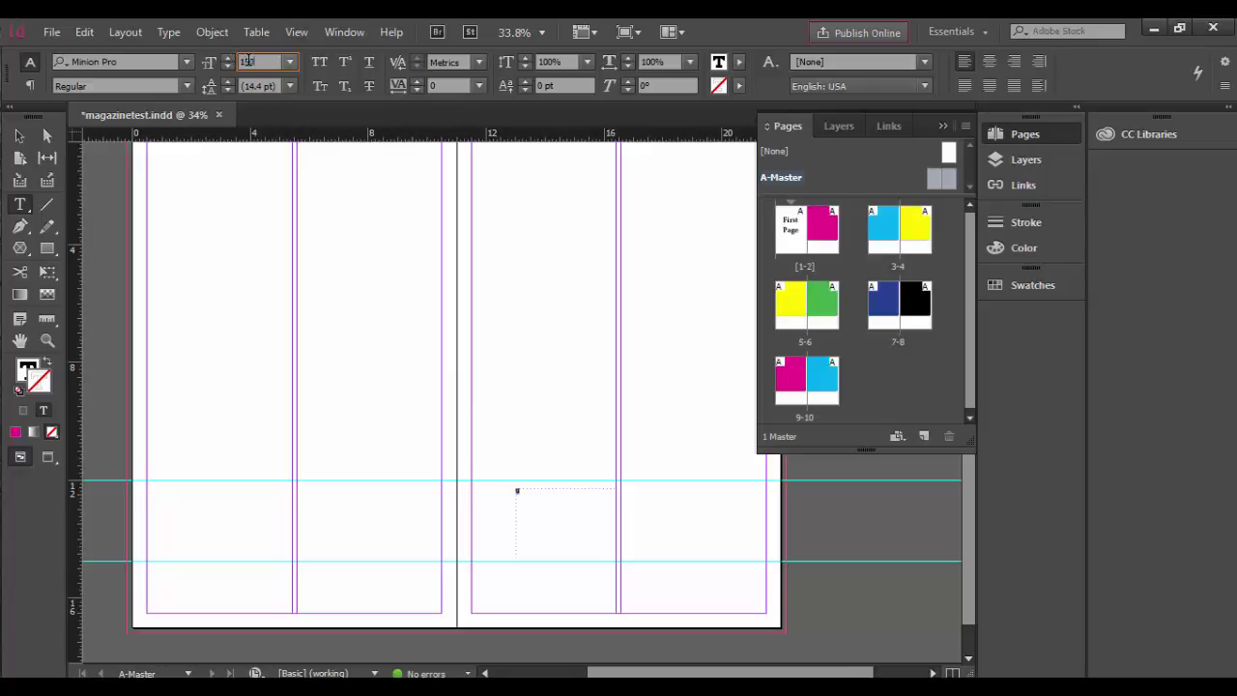
key("Return")
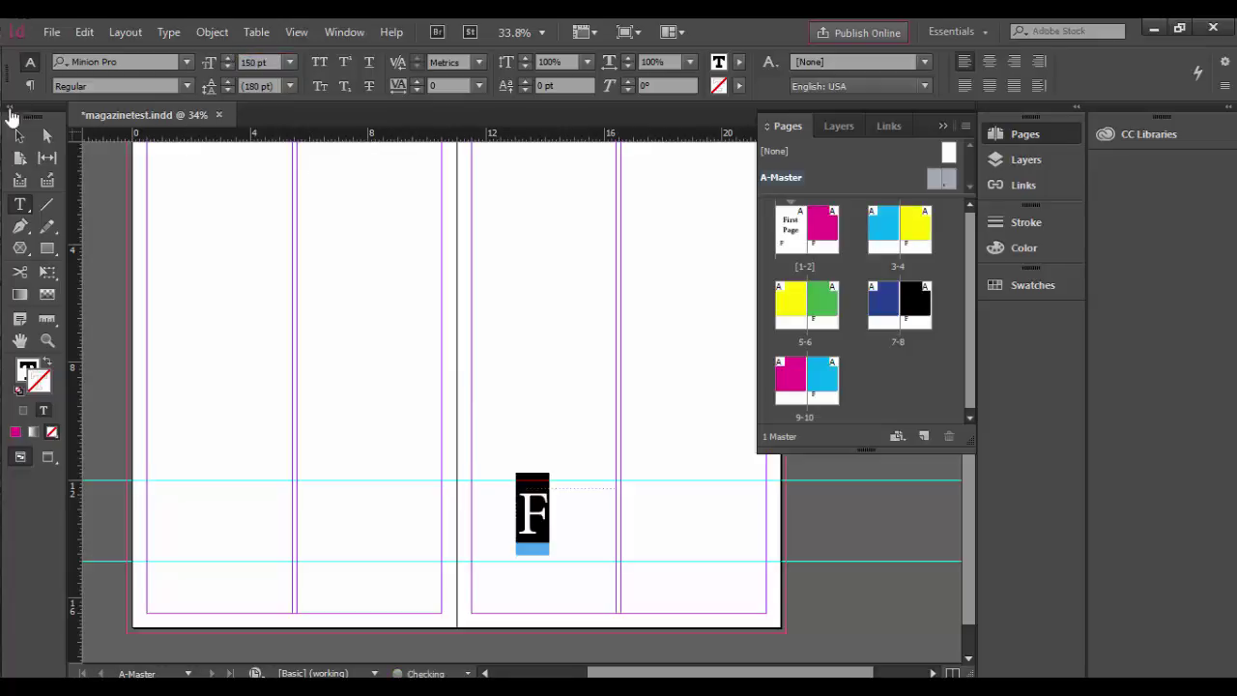
left_click(19, 135)
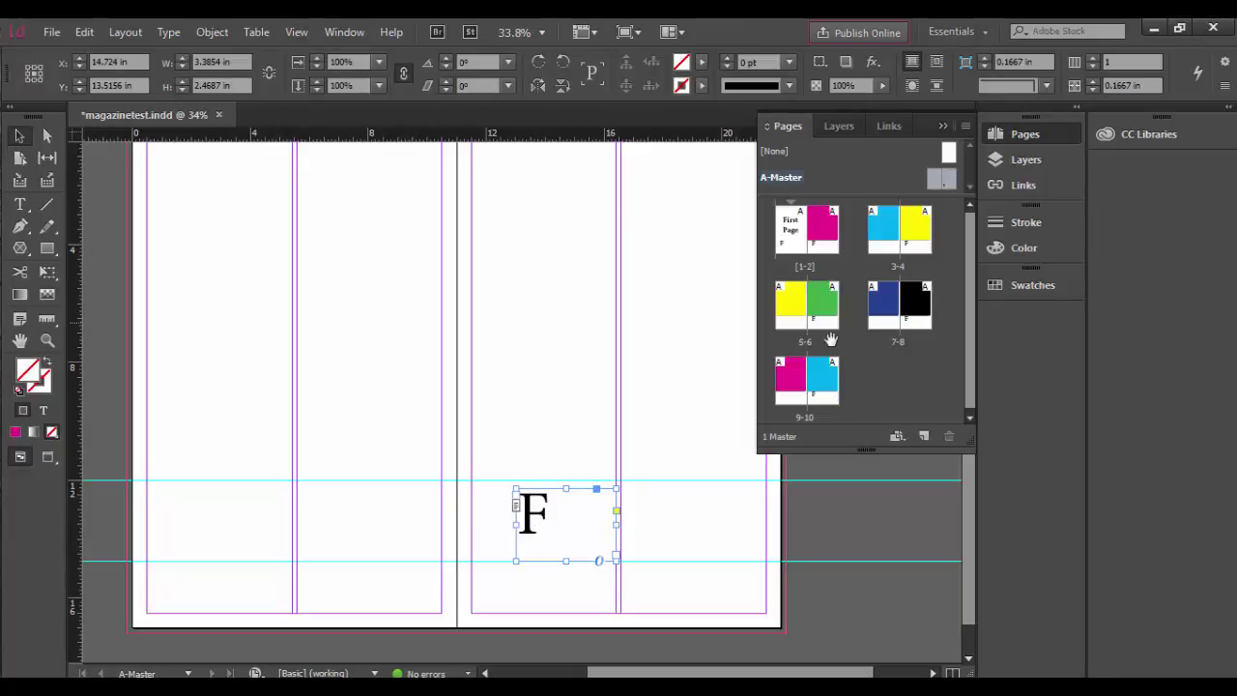
double_click(810, 235)
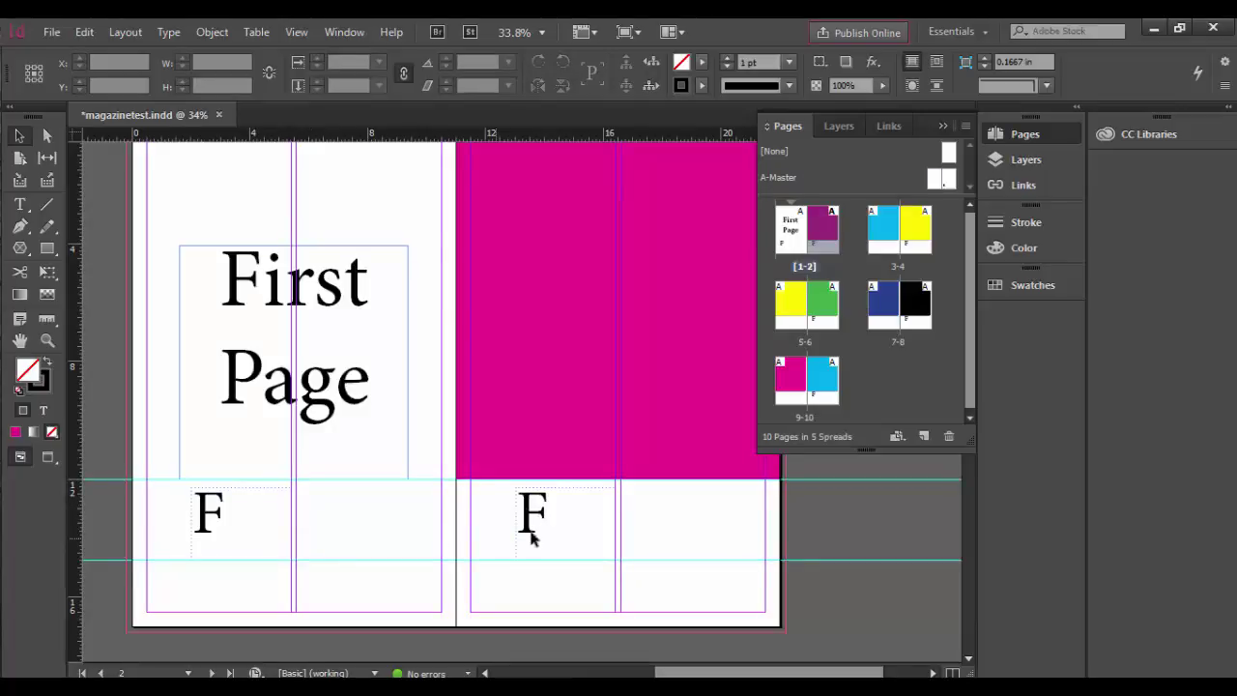
double_click(894, 243)
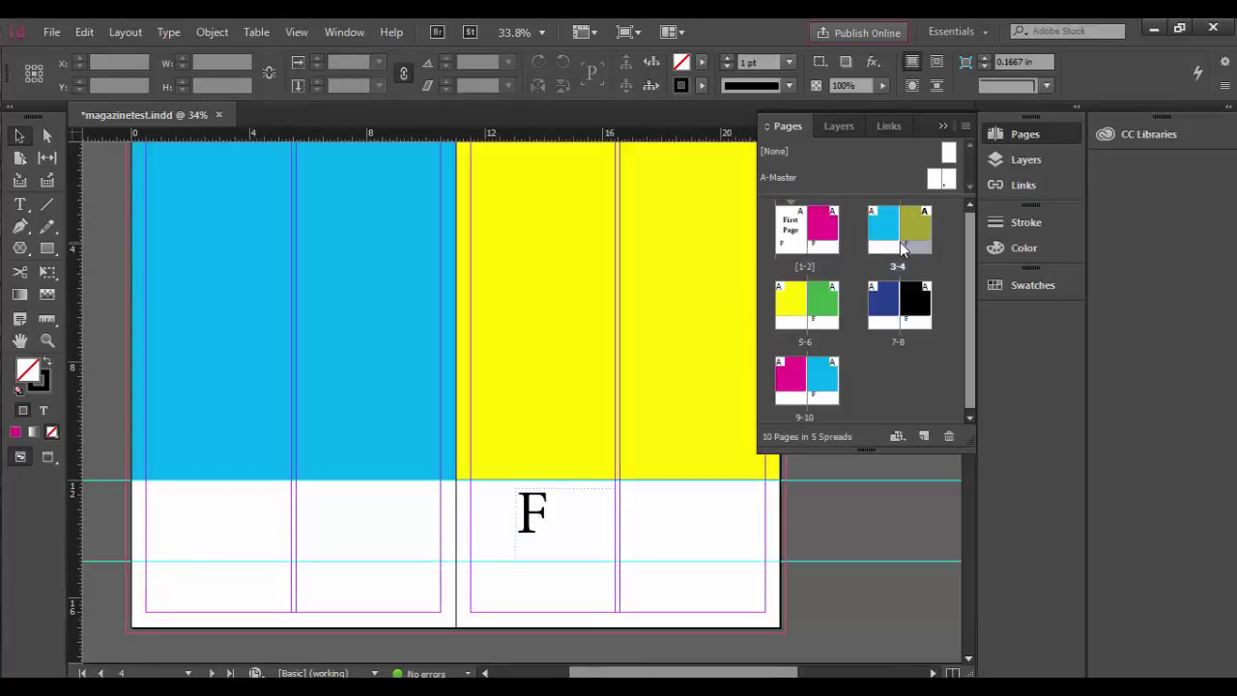
double_click(818, 311)
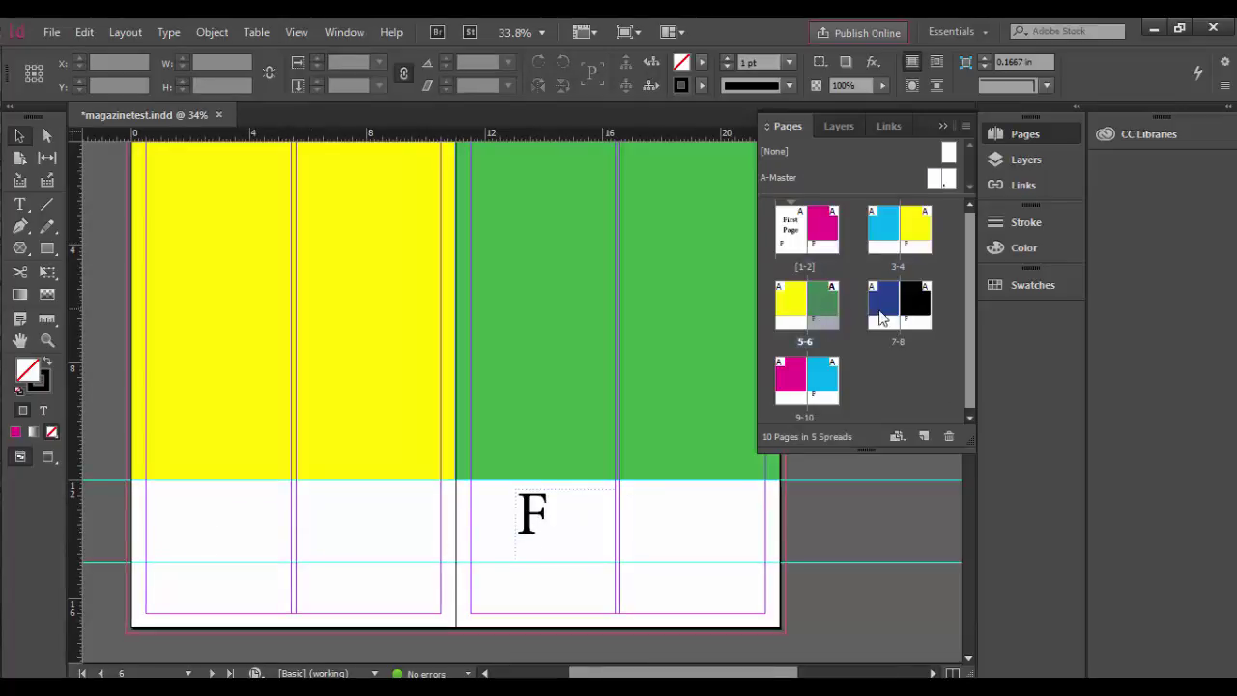
double_click(882, 320)
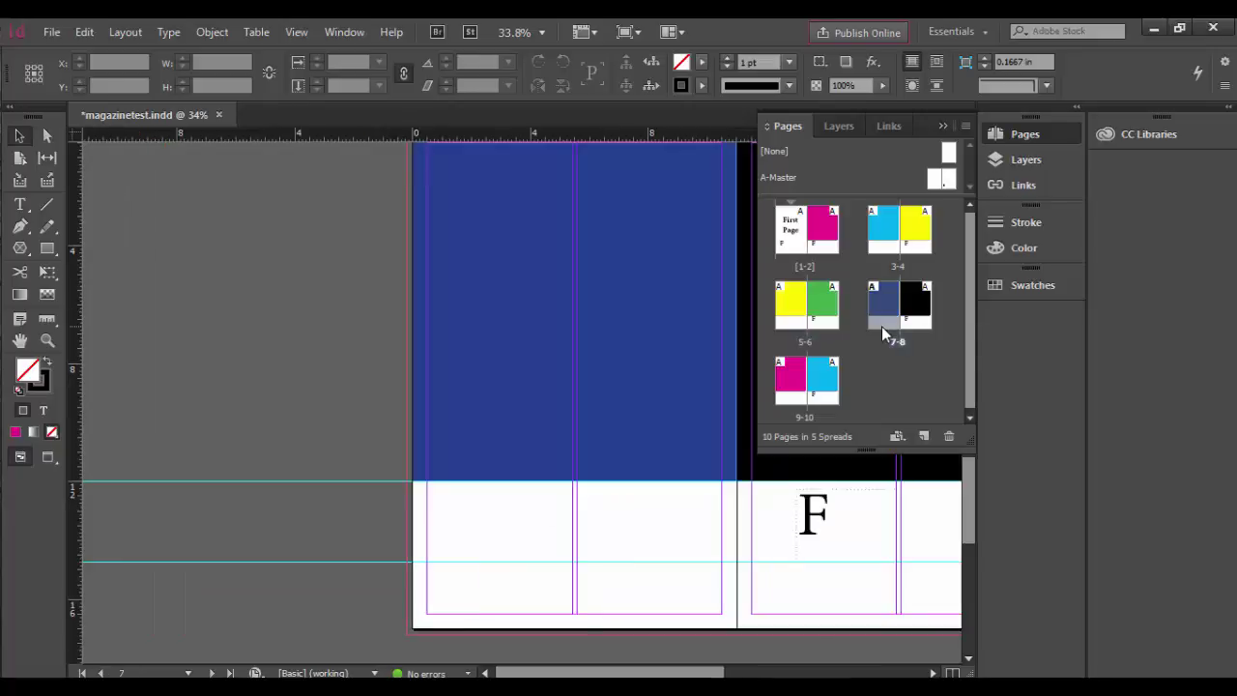
double_click(814, 396)
double_click(817, 250)
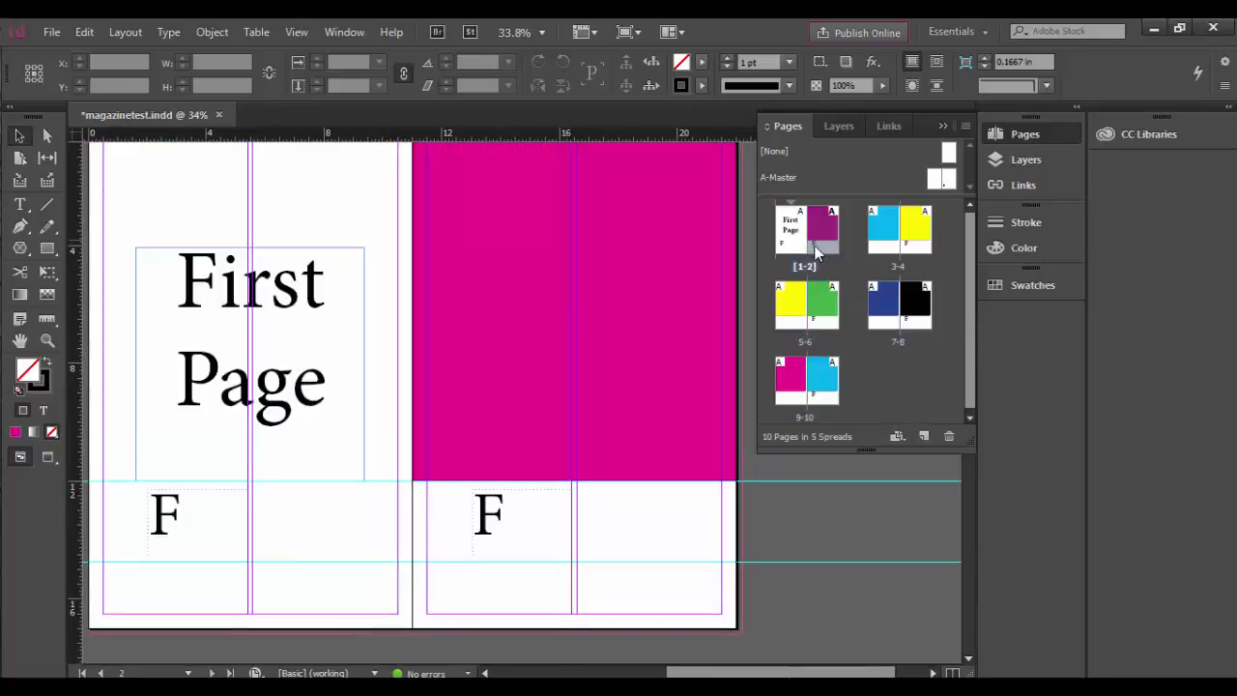
left_click_drag(222, 533, 298, 537)
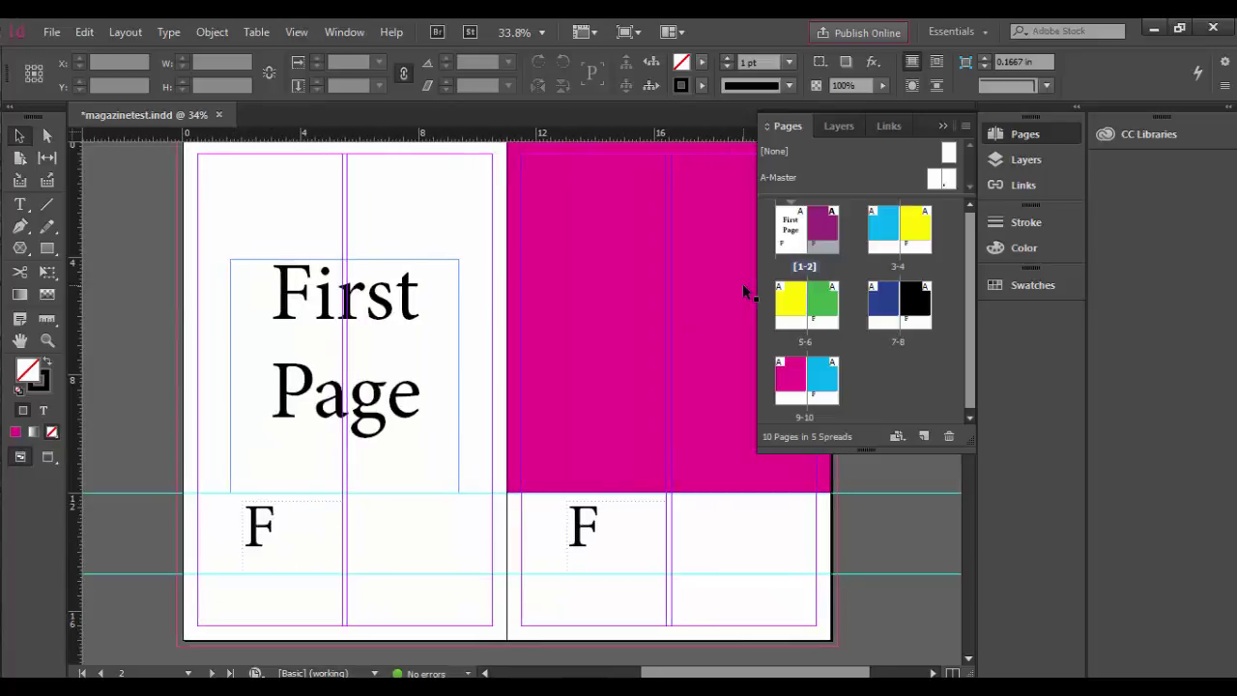
Apply the [None] master to page 1.
left_click(948, 153)
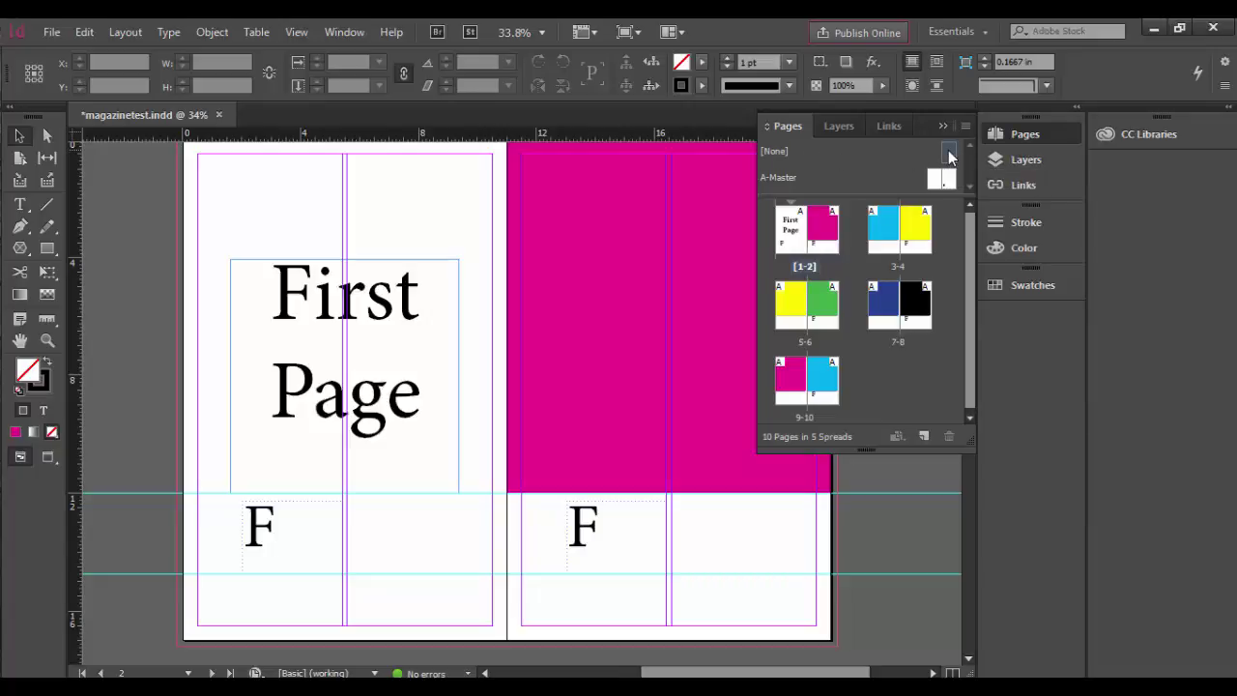
mouse_move(949, 157)
left_mouse_down()
mouse_move(809, 211)
mouse_move(792, 234)
left_mouse_up()
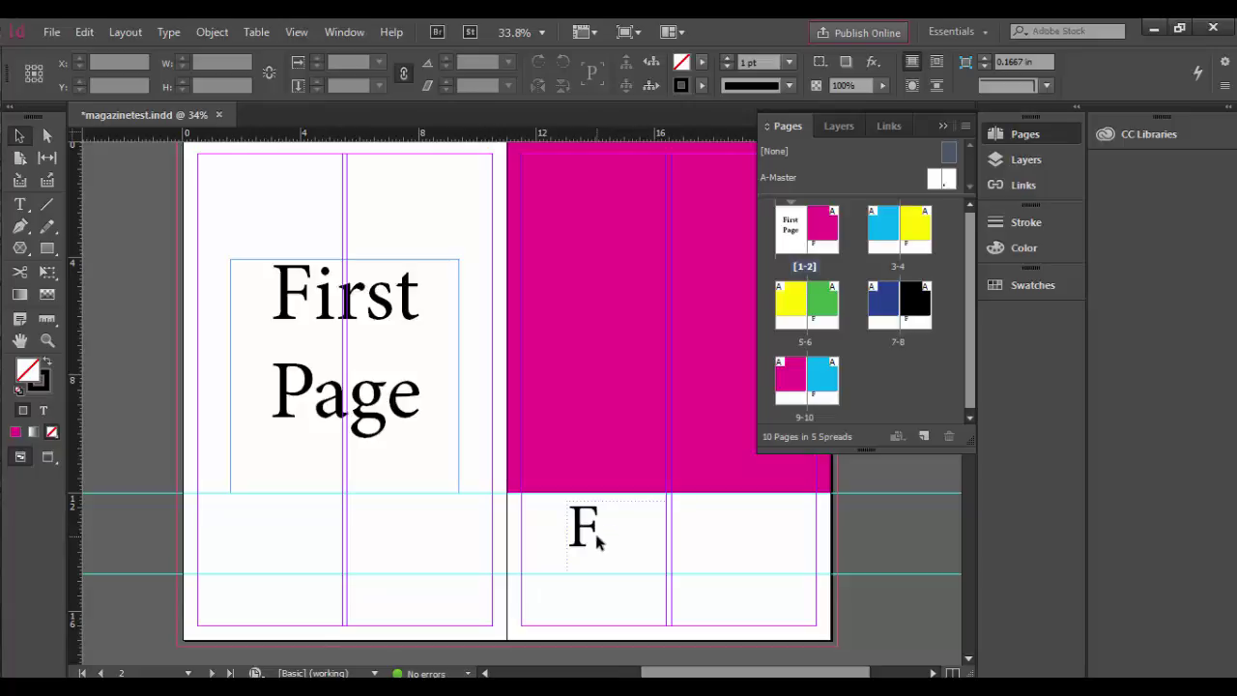
Override page 2's master F by moving it to the right column, then compare other spreads.
left_click(584, 529)
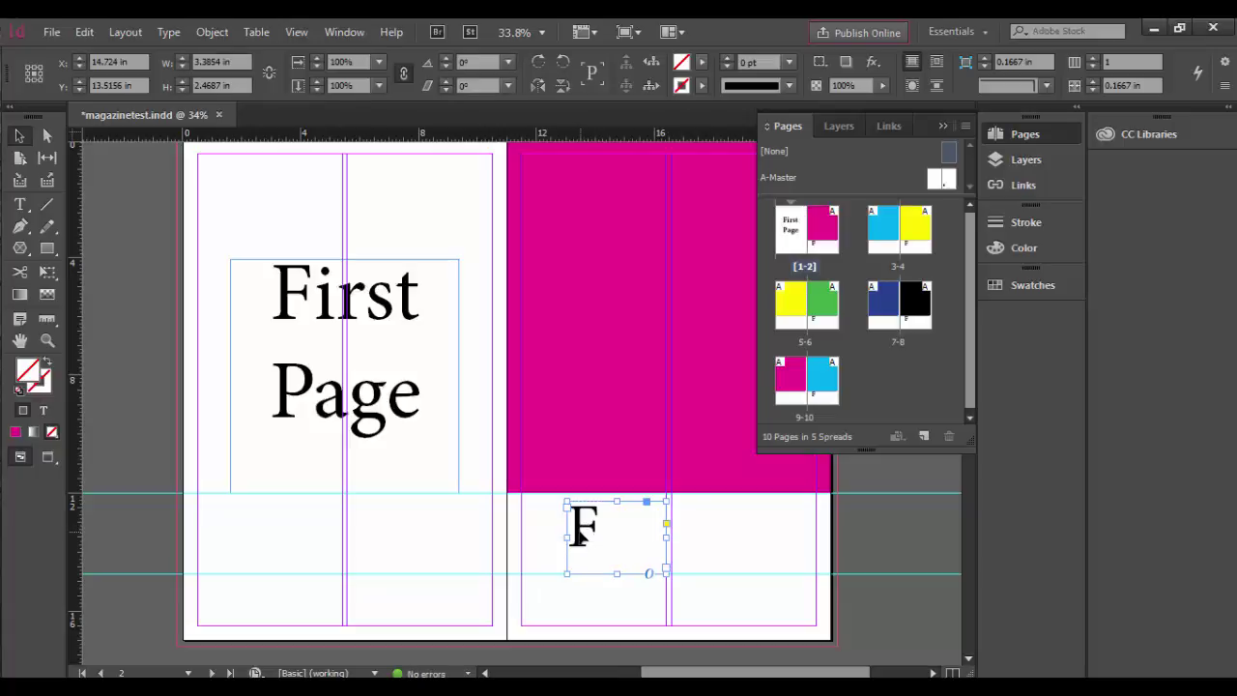
left_click_drag(578, 527, 700, 539)
left_click(627, 580)
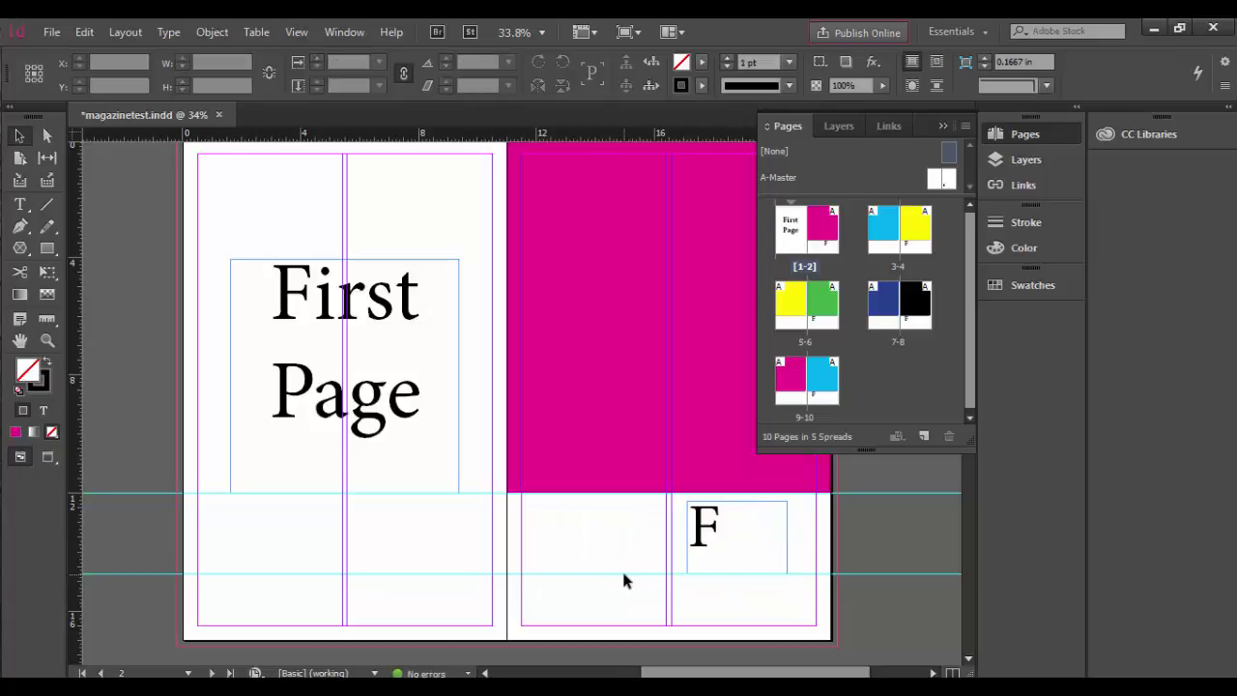
double_click(914, 232)
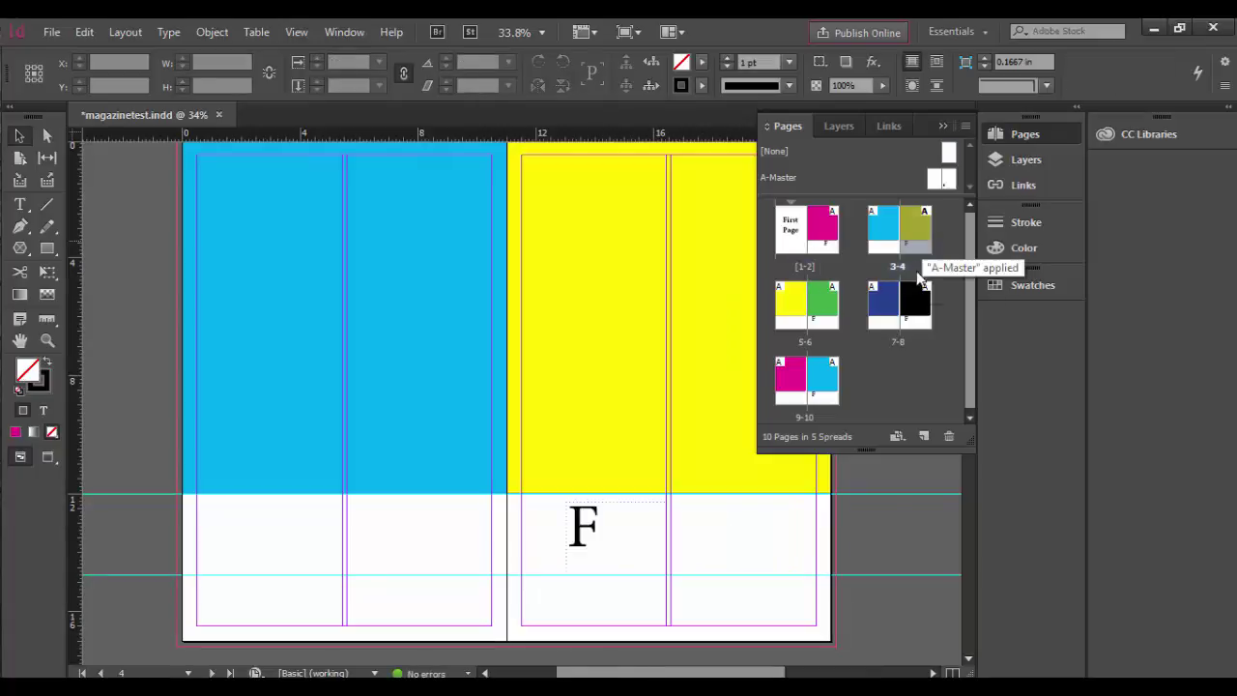
double_click(912, 294)
double_click(819, 310)
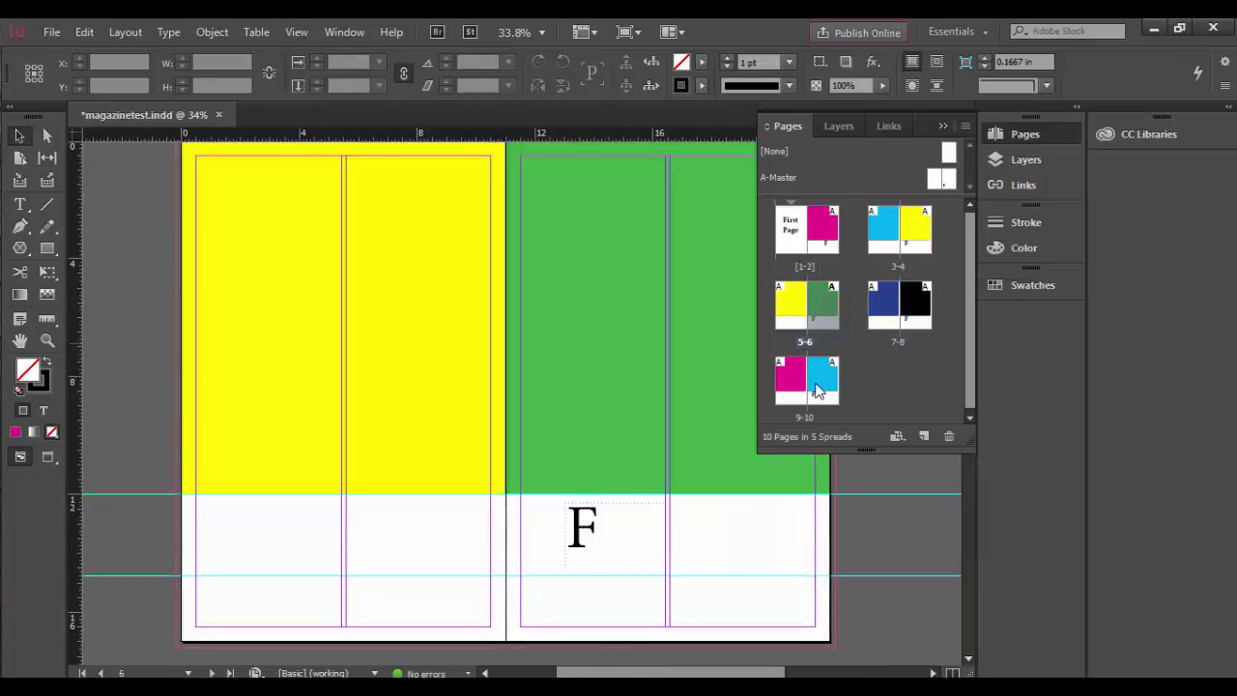
double_click(815, 253)
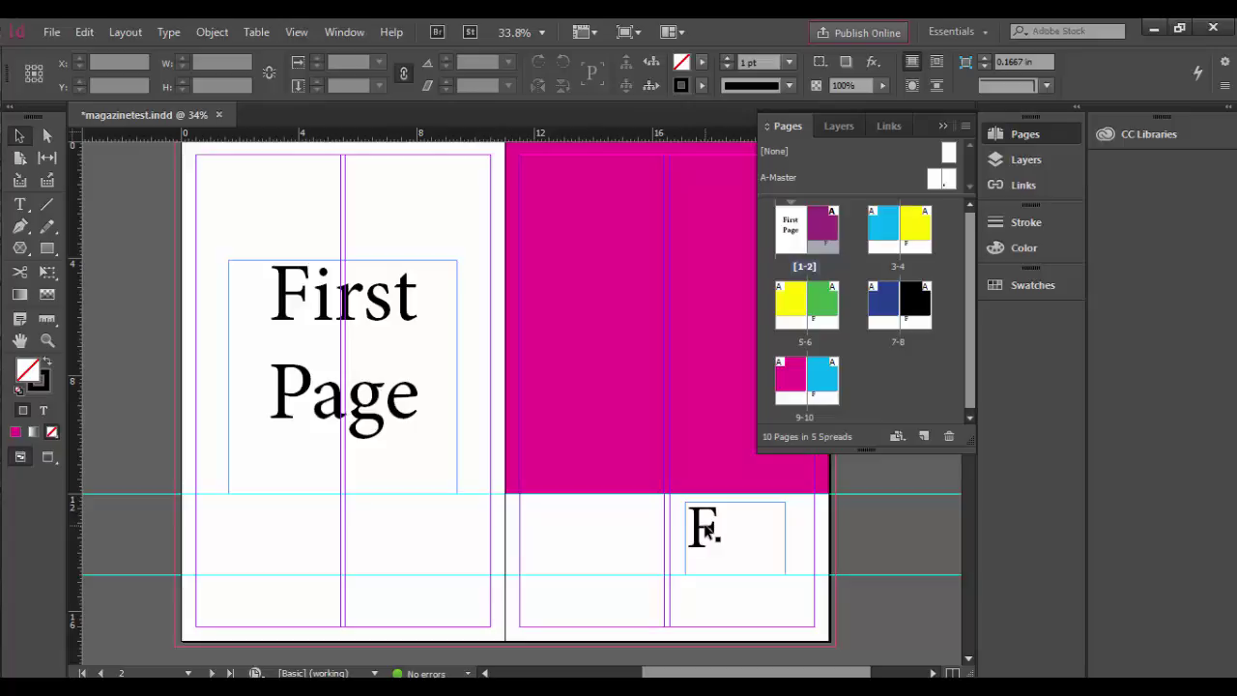
Move page 2's F back into the left column and delete it.
left_click(706, 529)
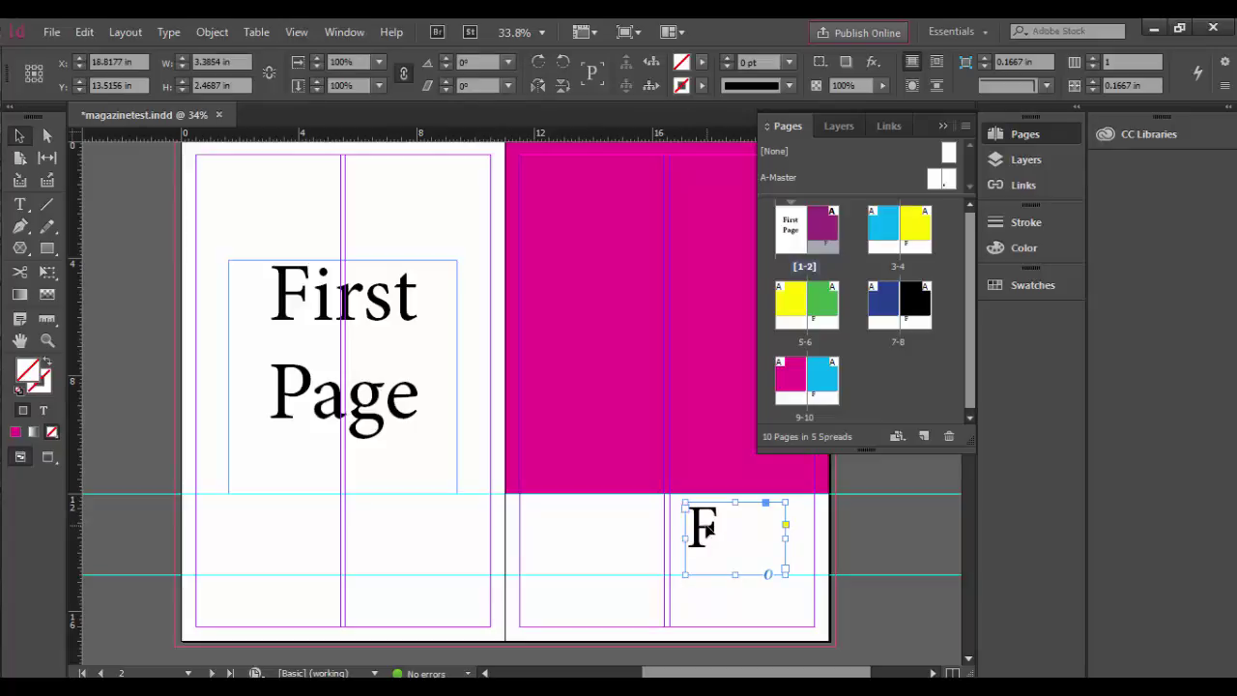
left_click_drag(706, 530, 577, 528)
key("Delete")
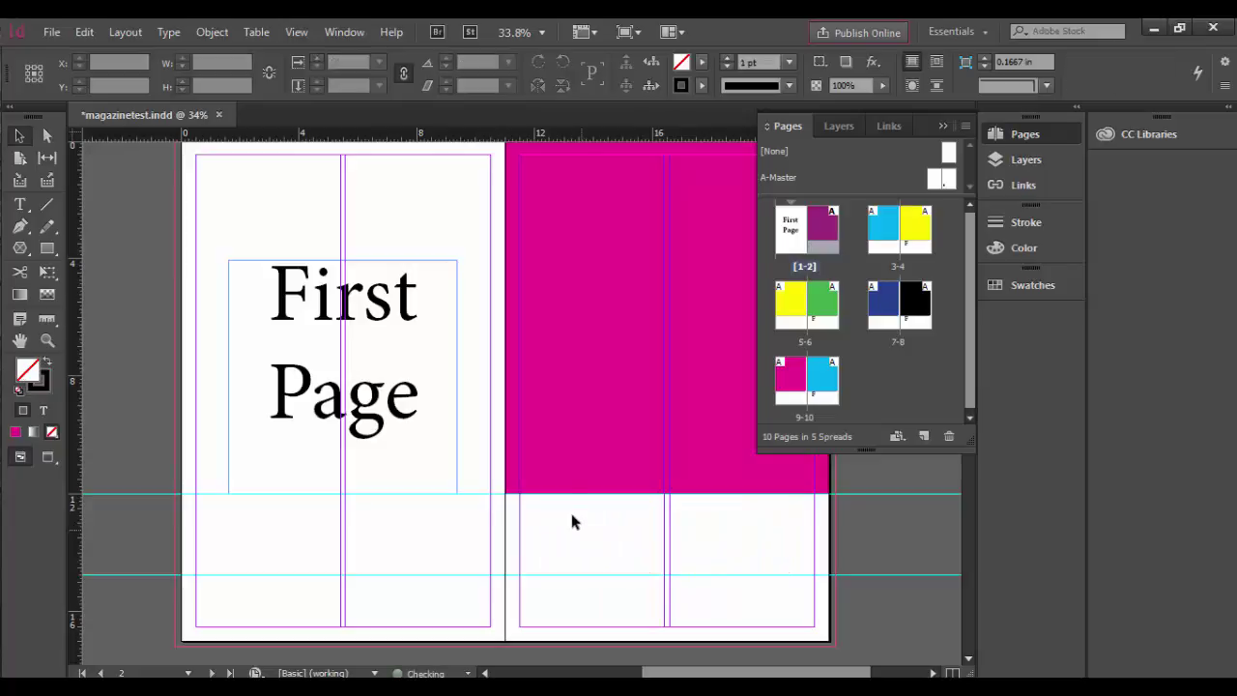
Apply Master Pages > Remove All Local Overrides to spread 1-2 so page 2's F returns.
double_click(891, 239)
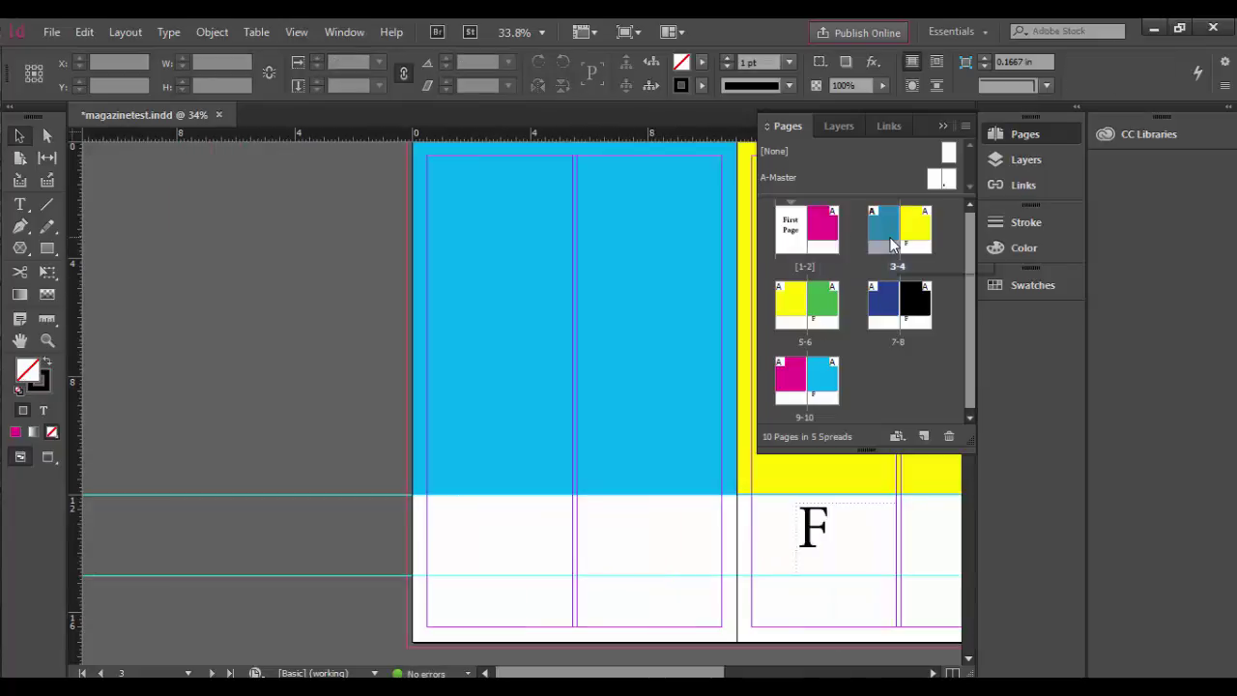
double_click(818, 245)
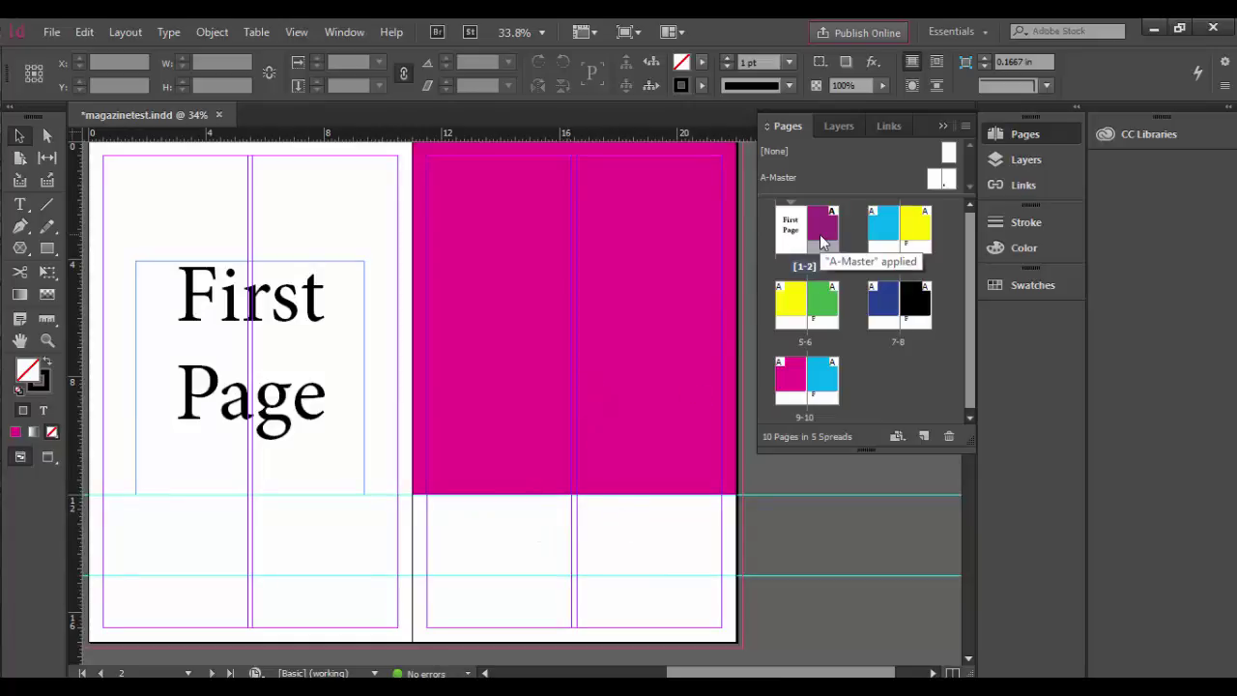
left_click(967, 126)
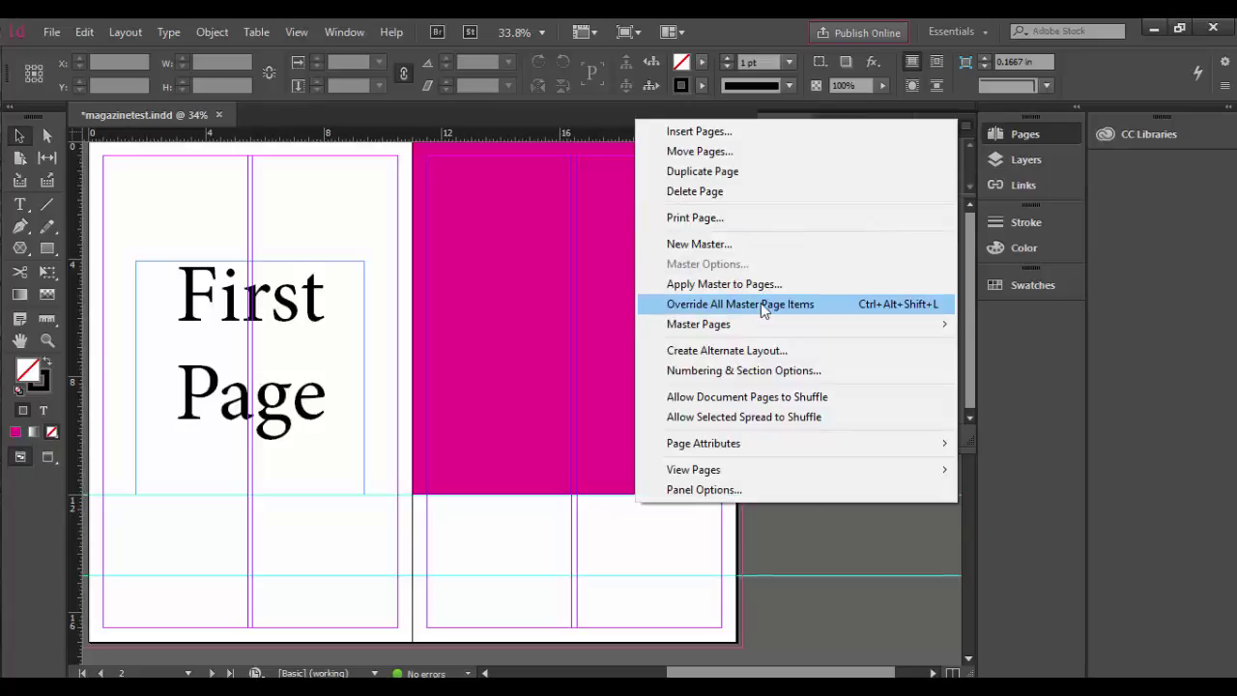
mouse_move(723, 327)
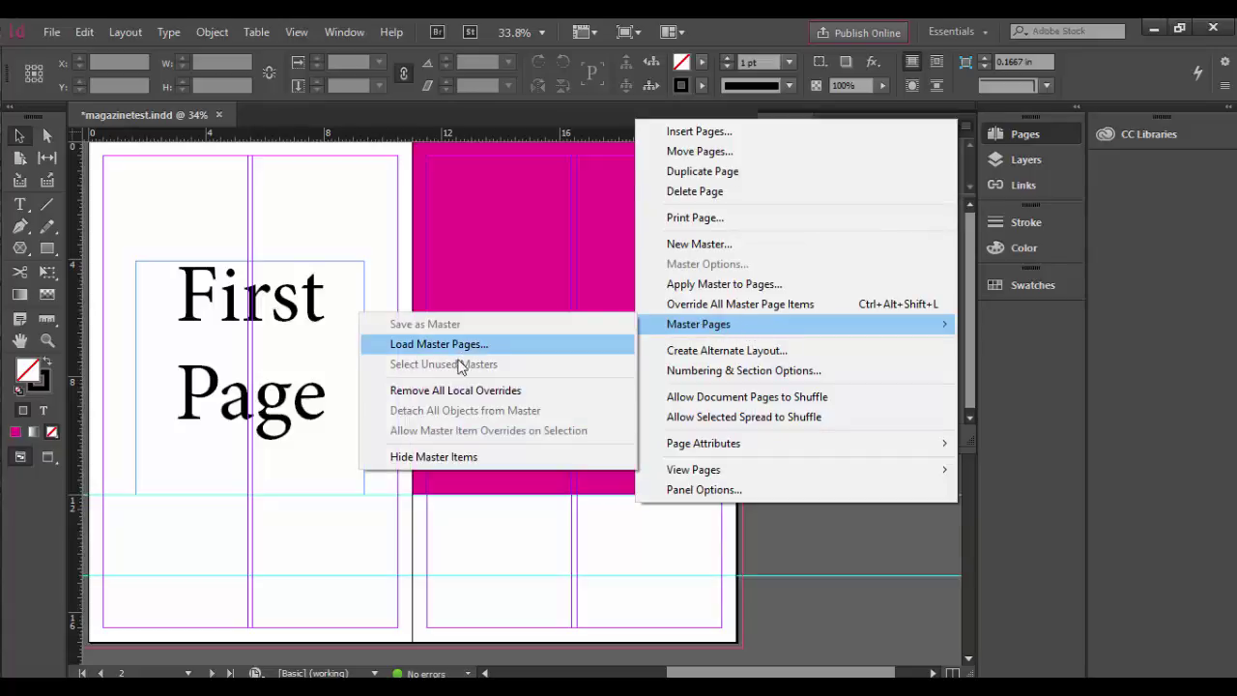
left_click(510, 392)
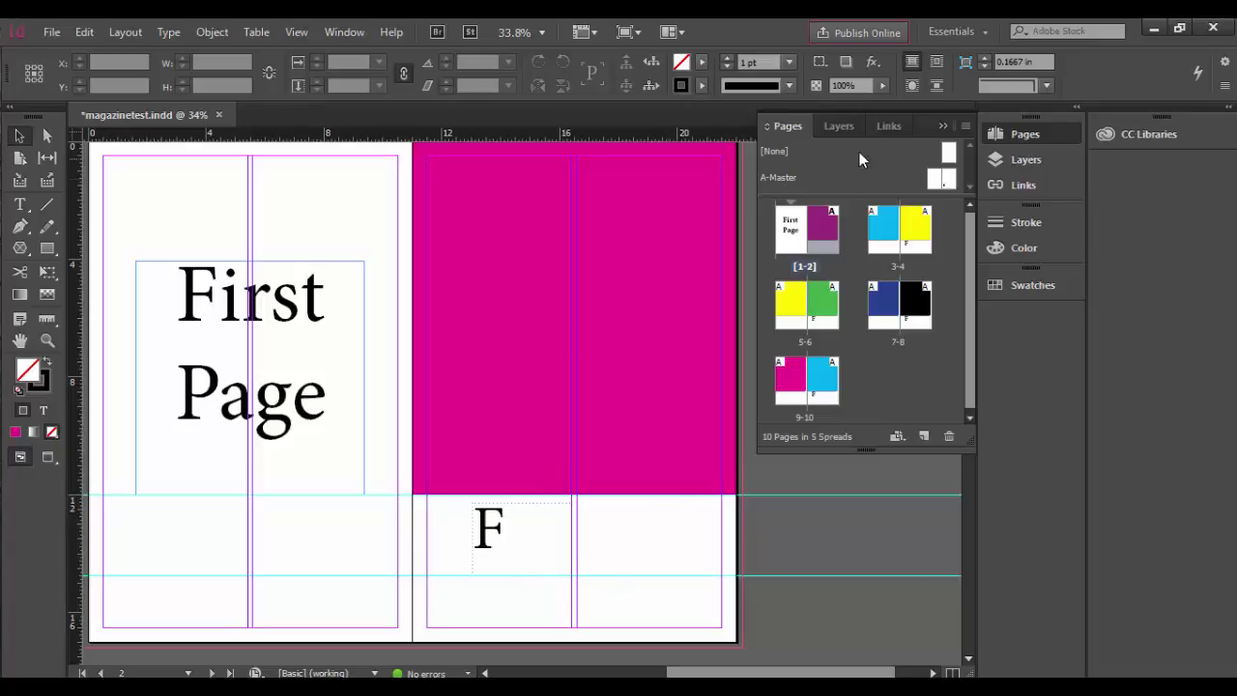
Create a 2-page B-Master with New Master, based on [None].
left_click(966, 125)
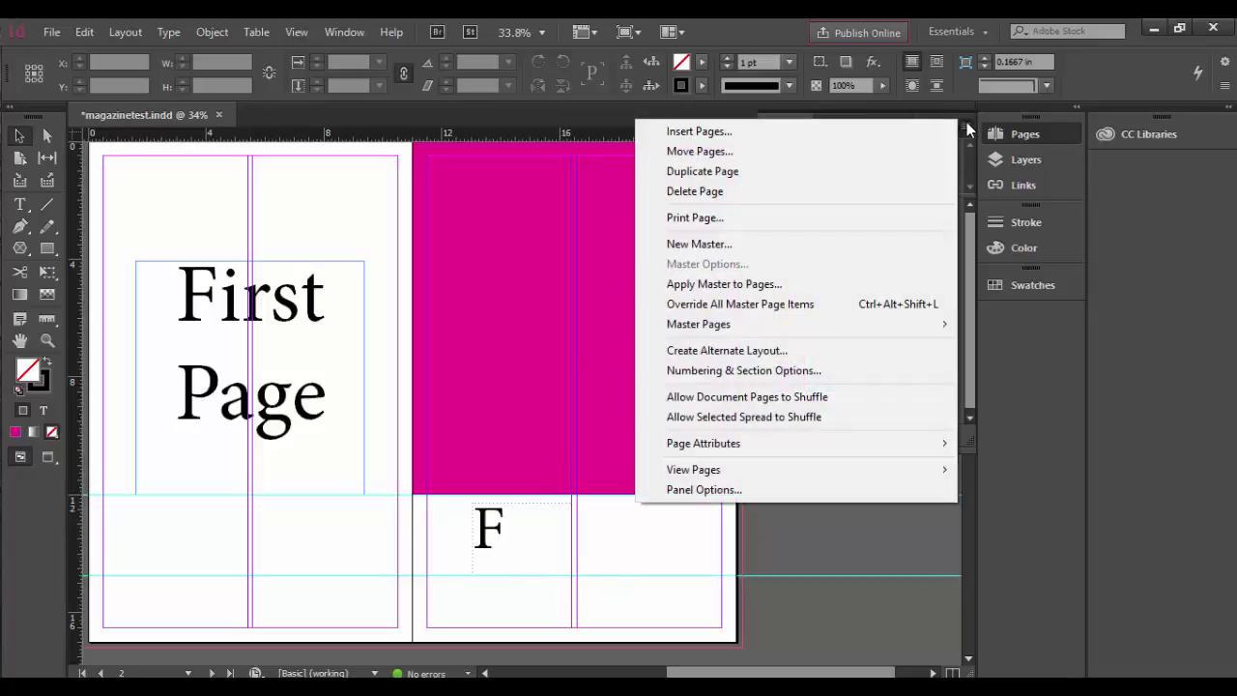
left_click(743, 245)
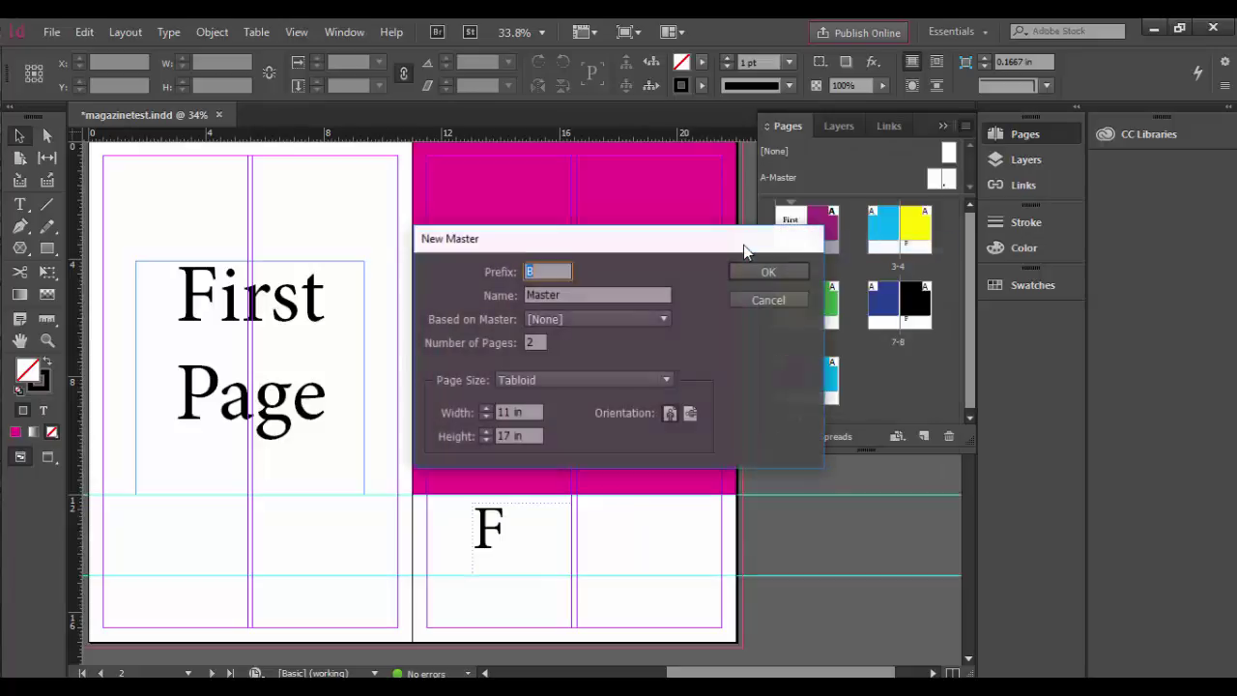
left_click_drag(628, 235, 544, 238)
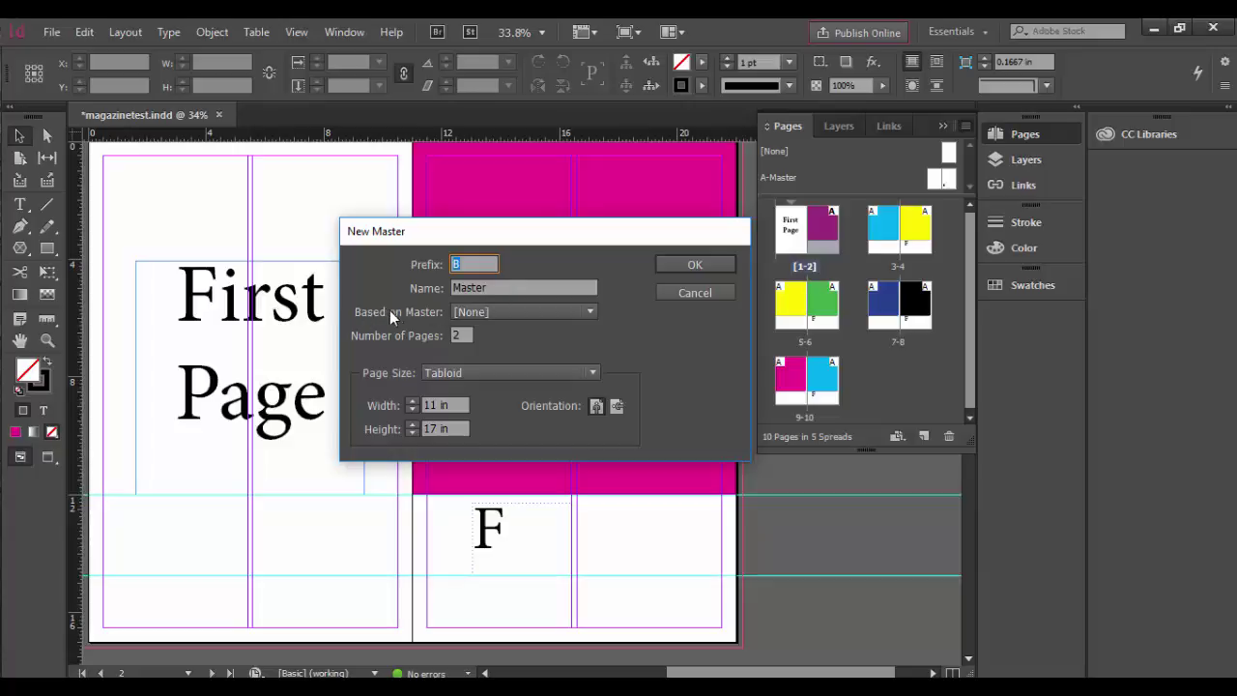
left_click(521, 310)
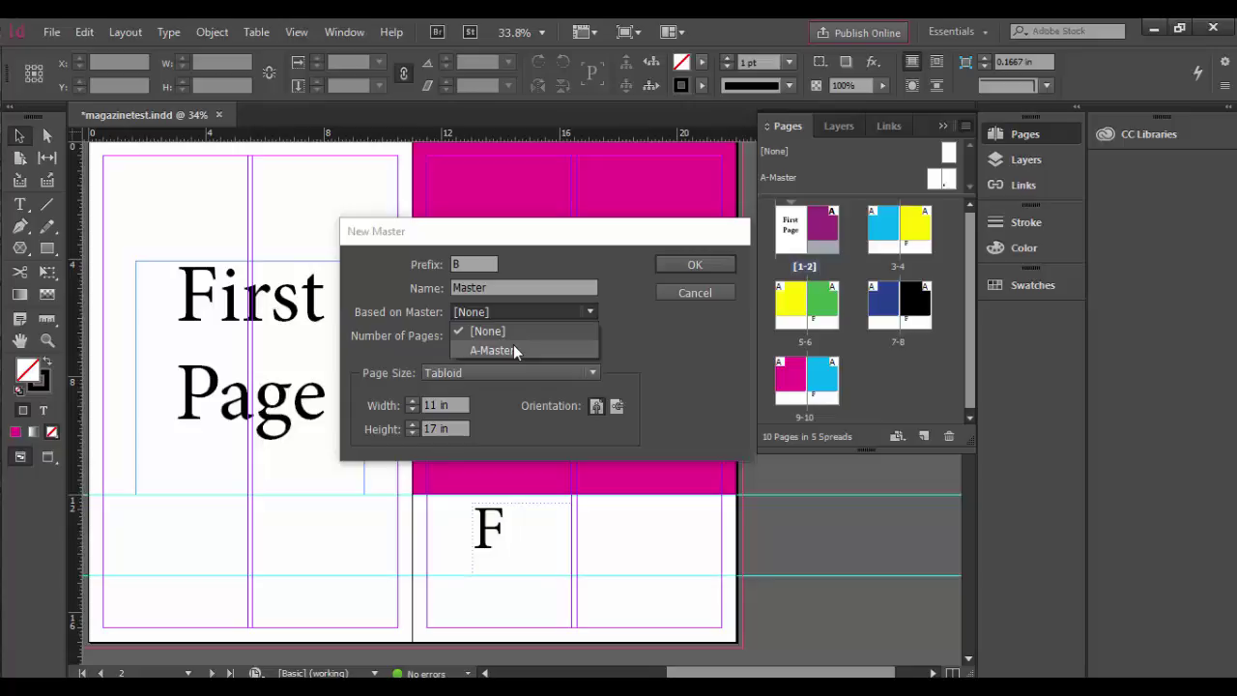
left_click(513, 330)
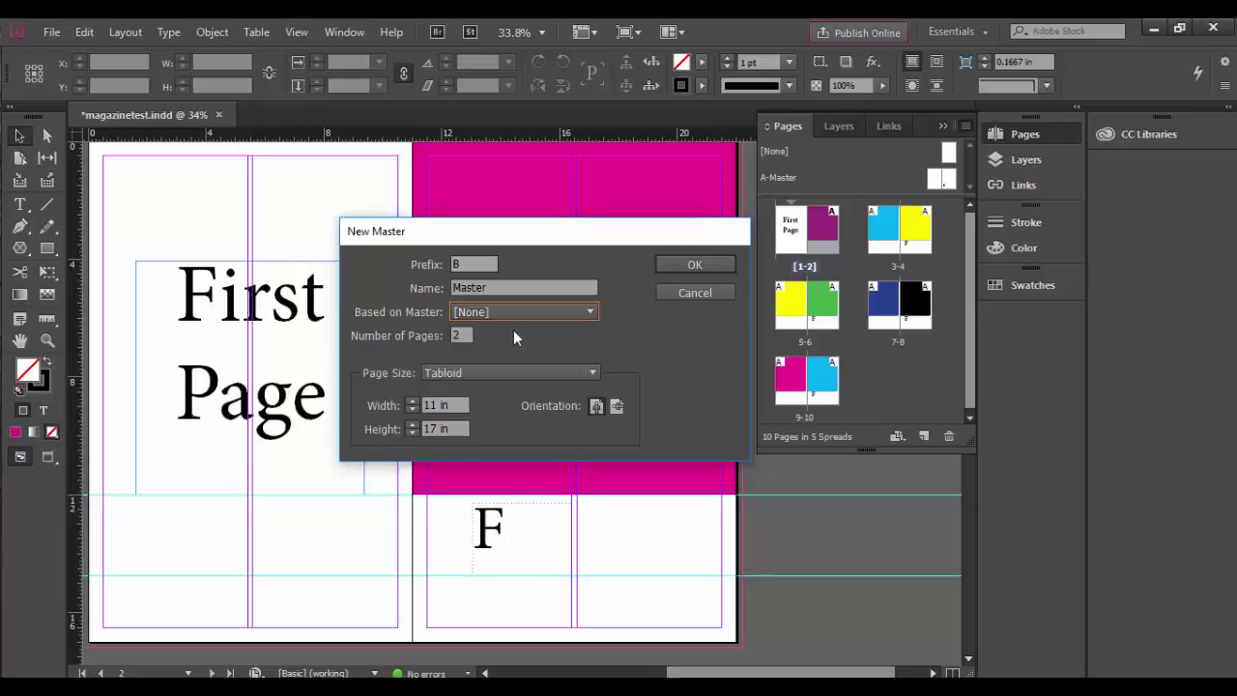
double_click(461, 334)
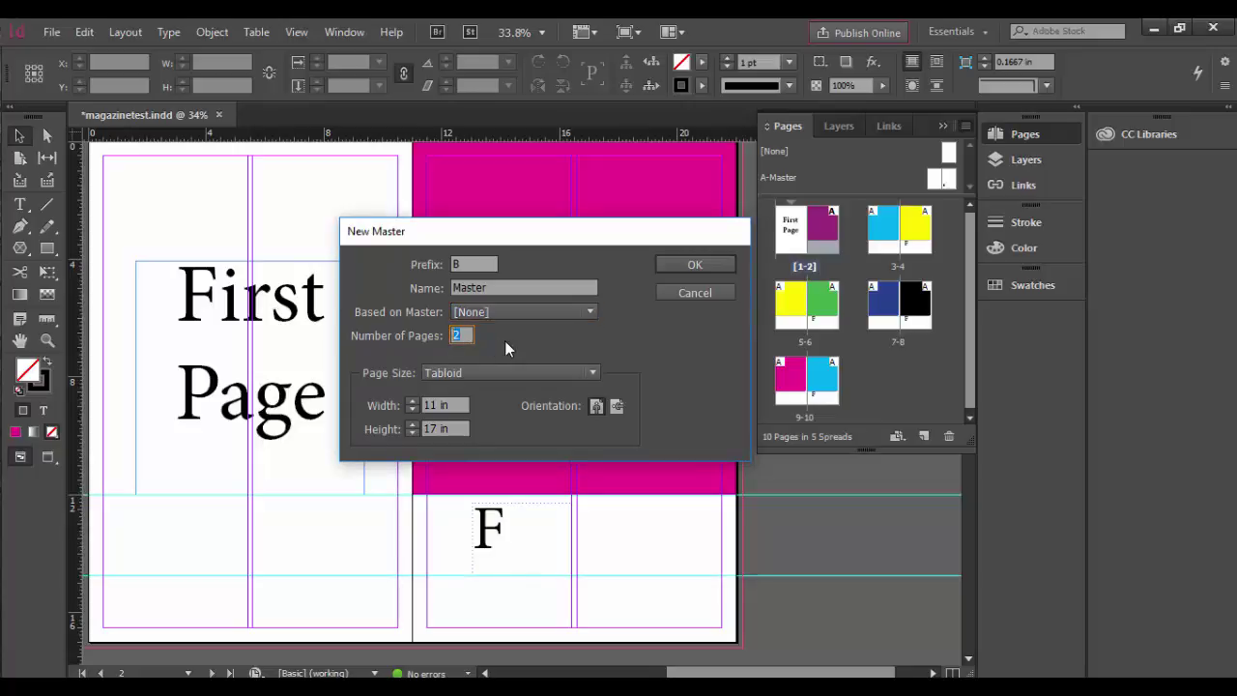
left_click(707, 271)
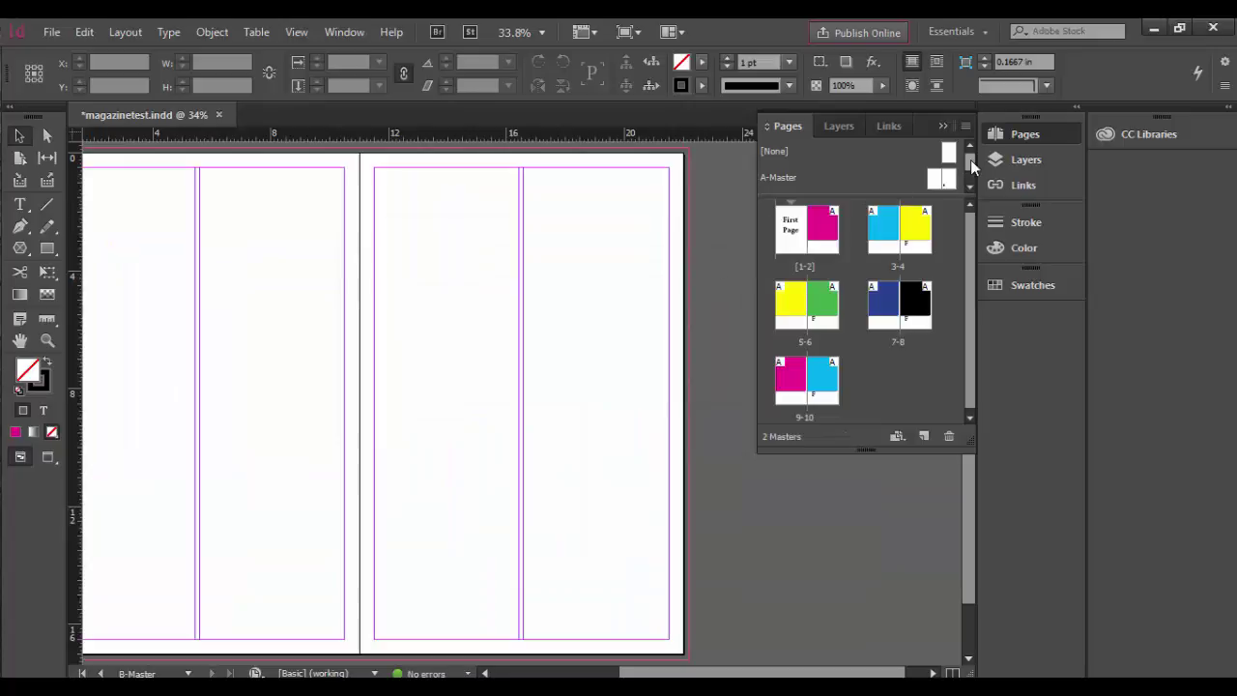
Draw a rectangle near the bottom of B-Master's right page filled with C=15 M=100 Y=100 K=0.
left_click_drag(970, 160, 971, 172)
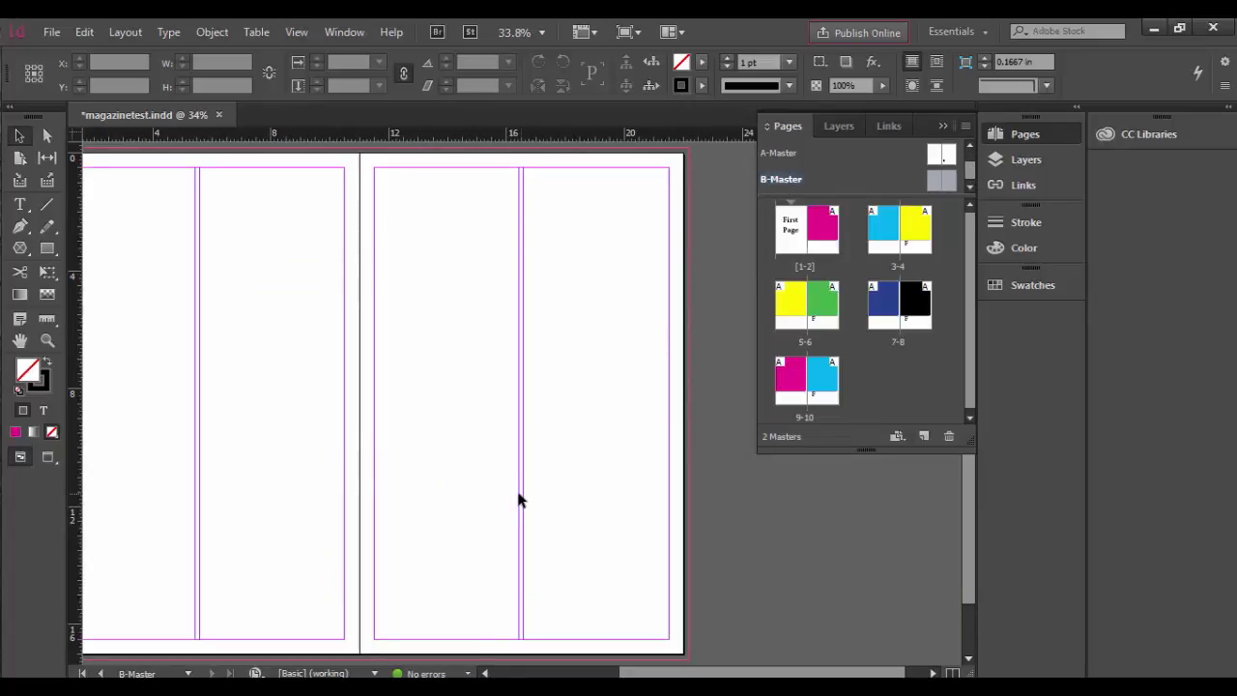
left_click(47, 249)
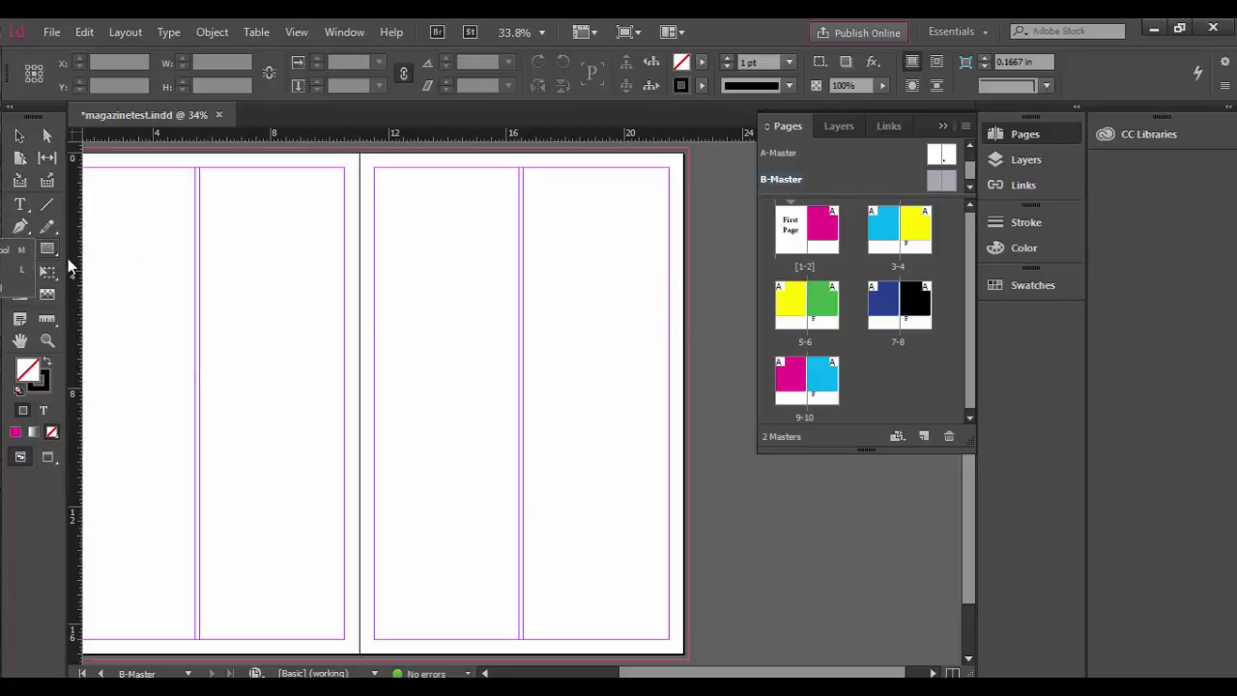
left_click_drag(383, 564, 495, 628)
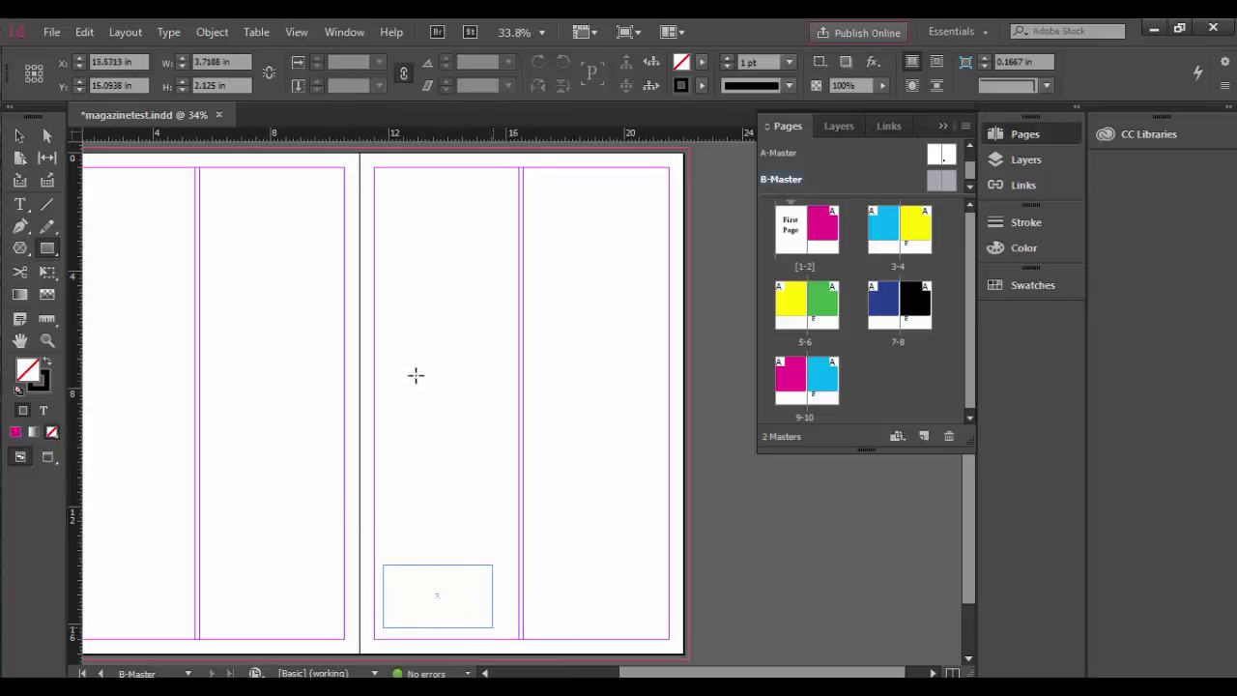
left_click(702, 62)
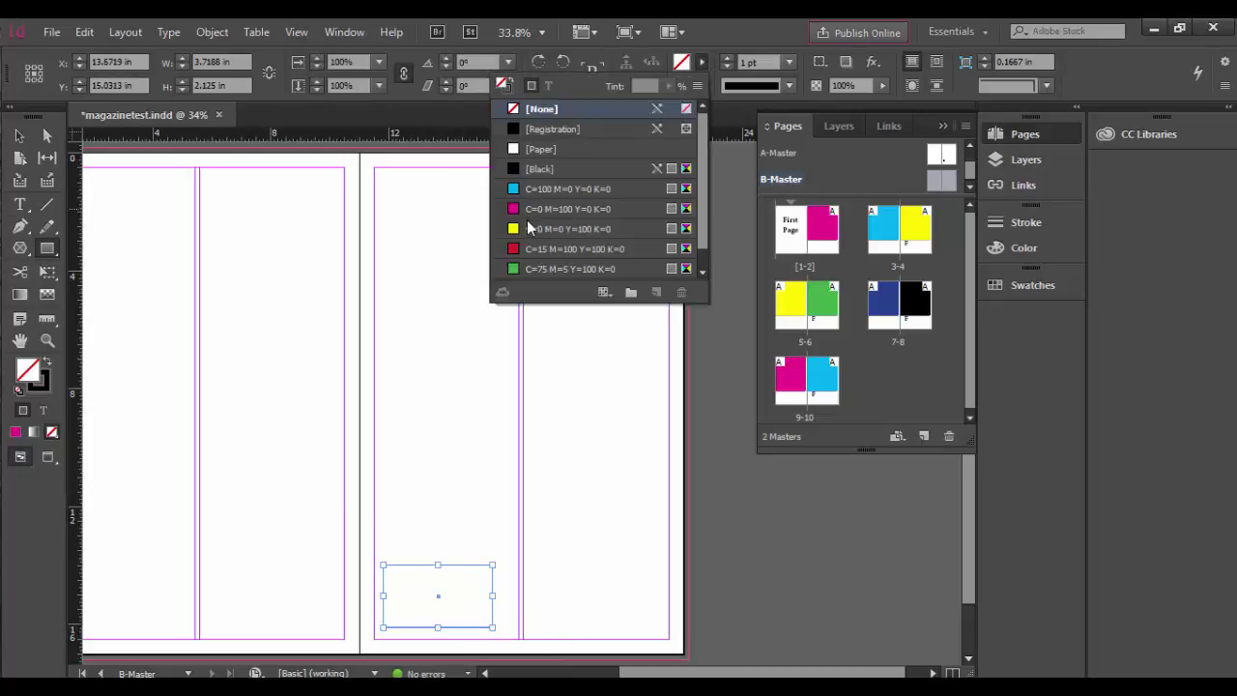
left_click(523, 249)
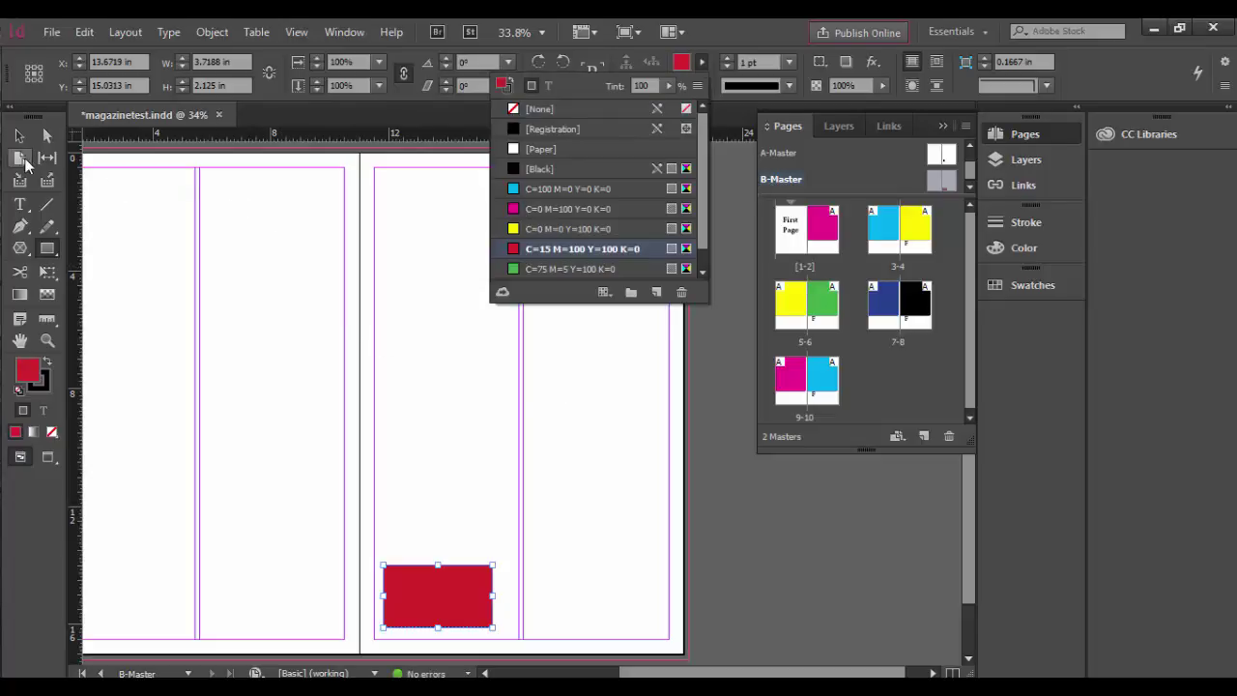
left_click(24, 138)
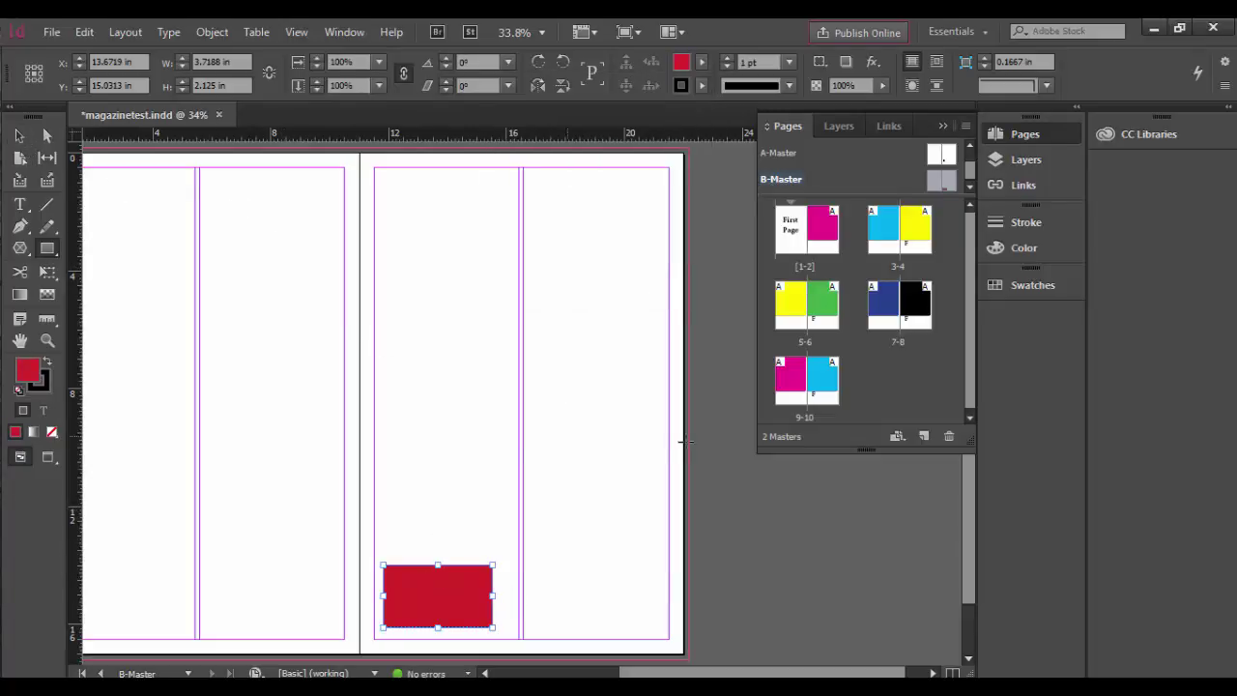
Display spreads 1-2, 3-4, 5-6, 7-8 and 9-10 in turn, ending on spread 9-10.
double_click(802, 227)
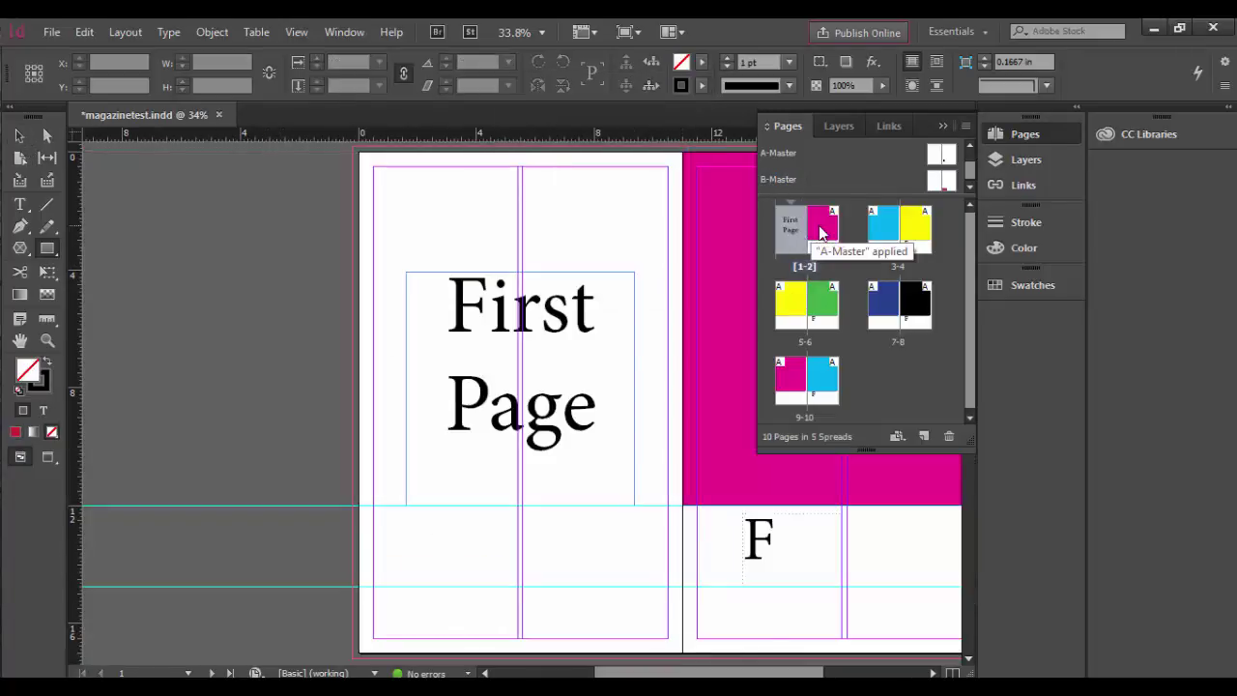
scroll(499, 519, "right", 3)
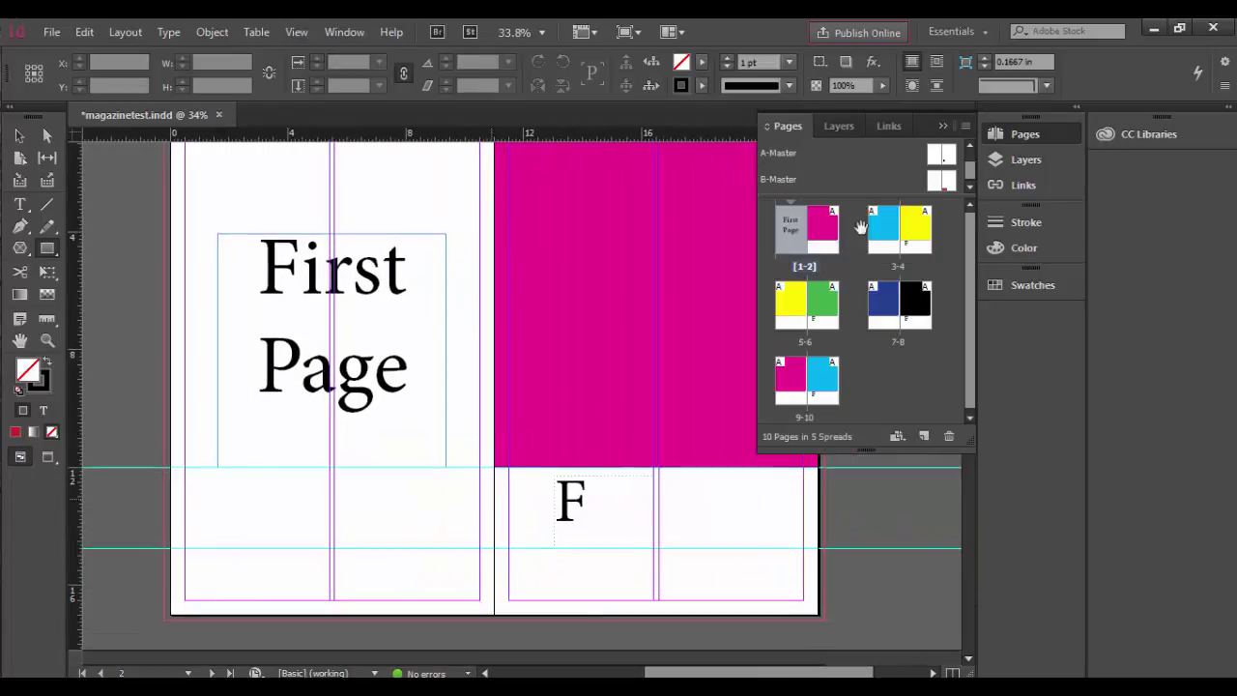
double_click(915, 227)
double_click(824, 307)
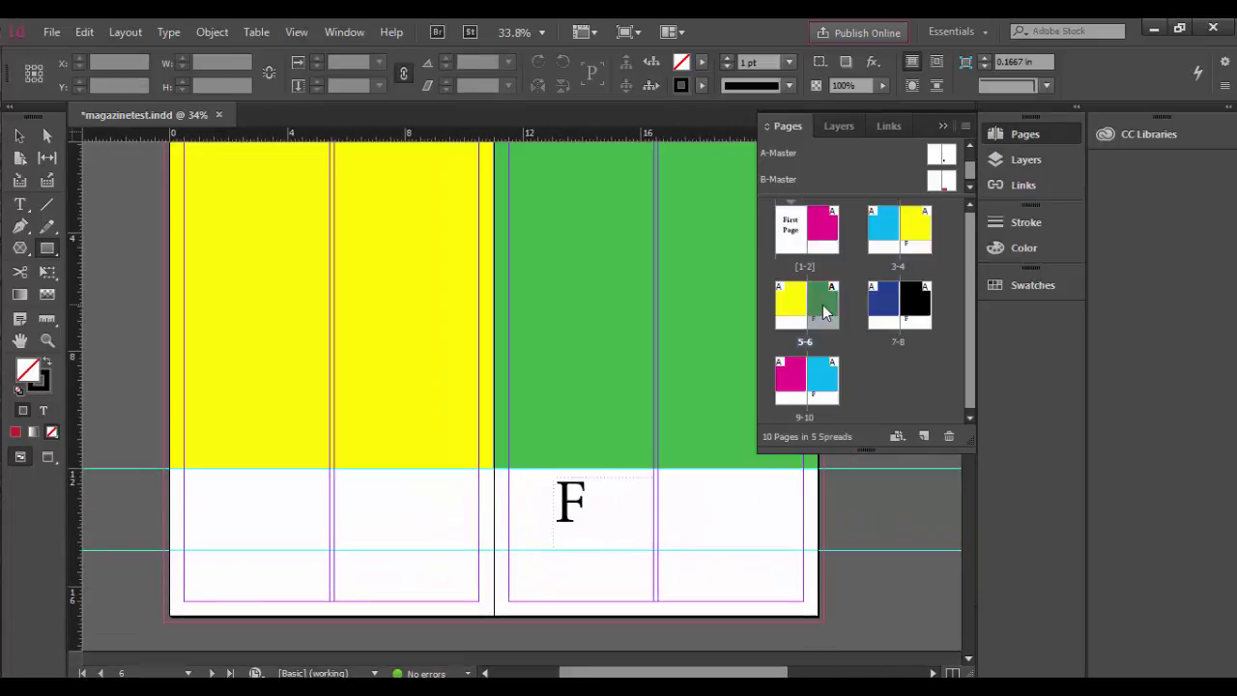
double_click(915, 308)
double_click(824, 385)
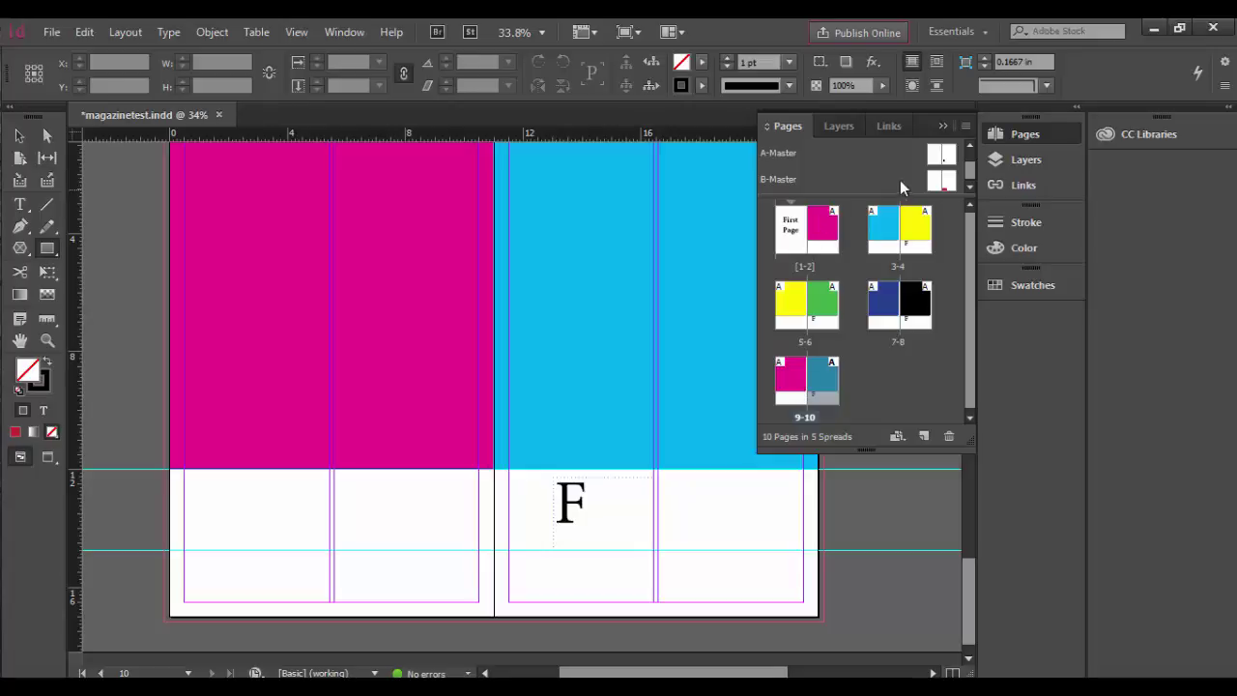
Apply B-Master to page 3 by dragging it onto page 3's thumbnail.
mouse_move(530, 455)
left_mouse_down()
mouse_move(513, 472)
mouse_move(539, 448)
left_mouse_up()
left_click(879, 227)
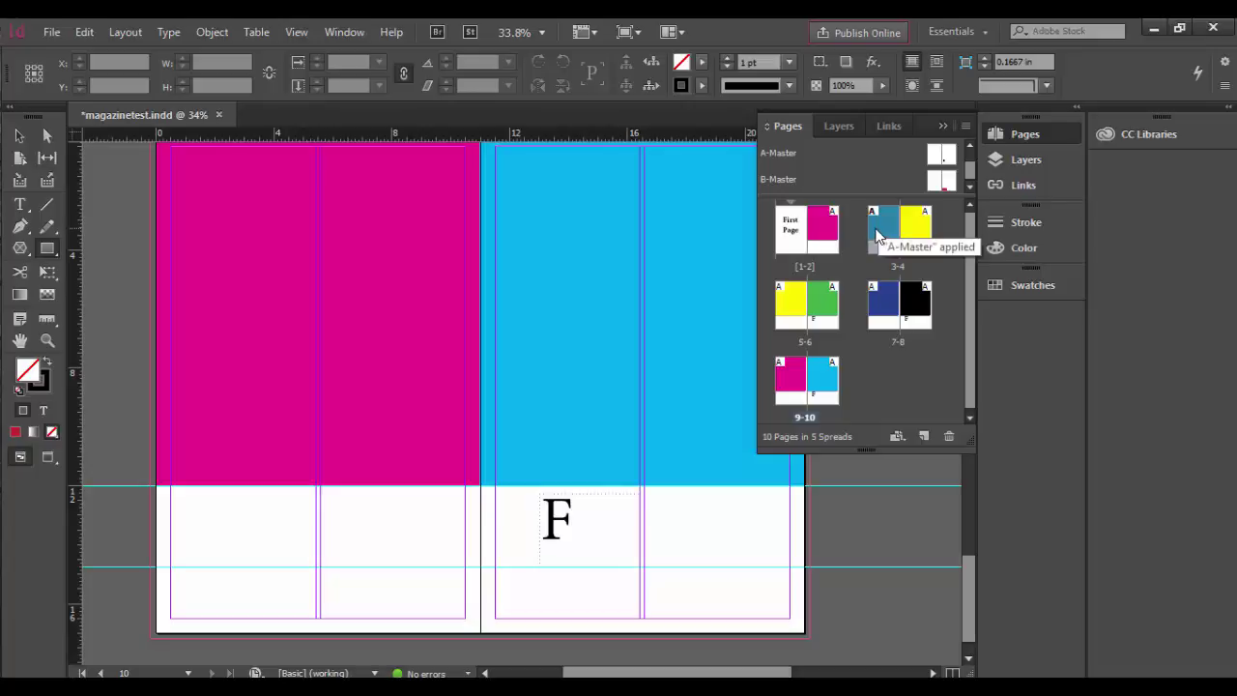
left_click(791, 304)
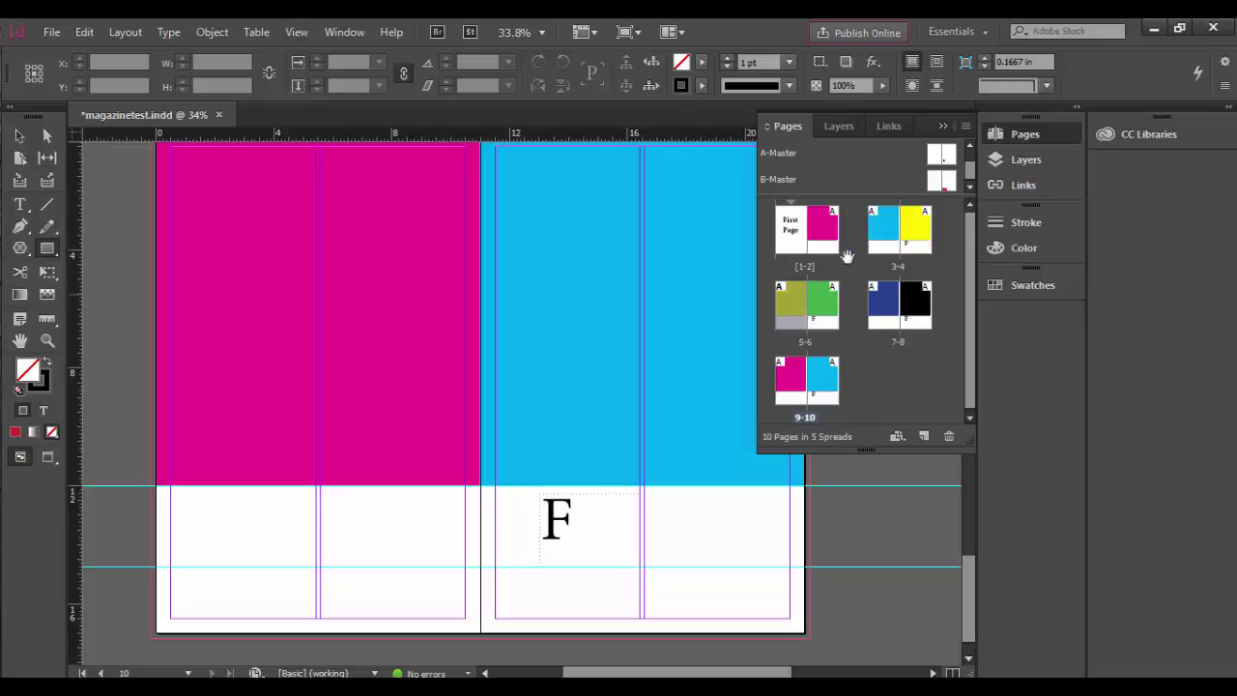
left_click(875, 247)
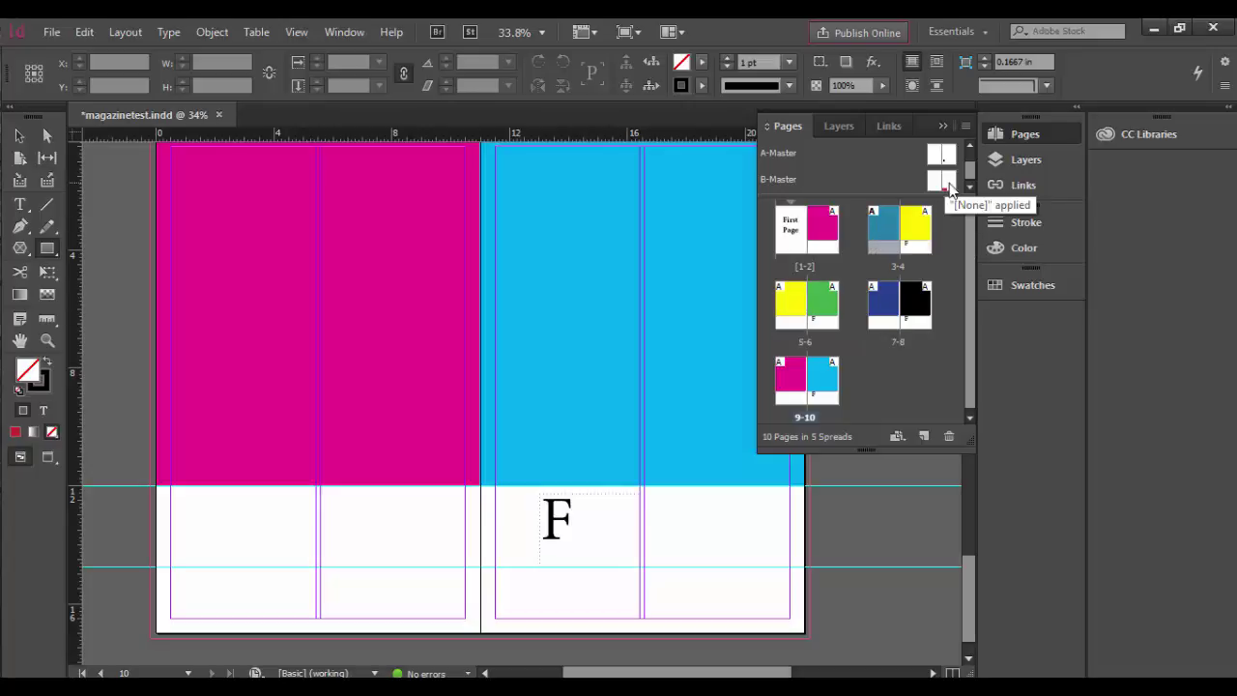
left_click_drag(950, 189, 885, 225)
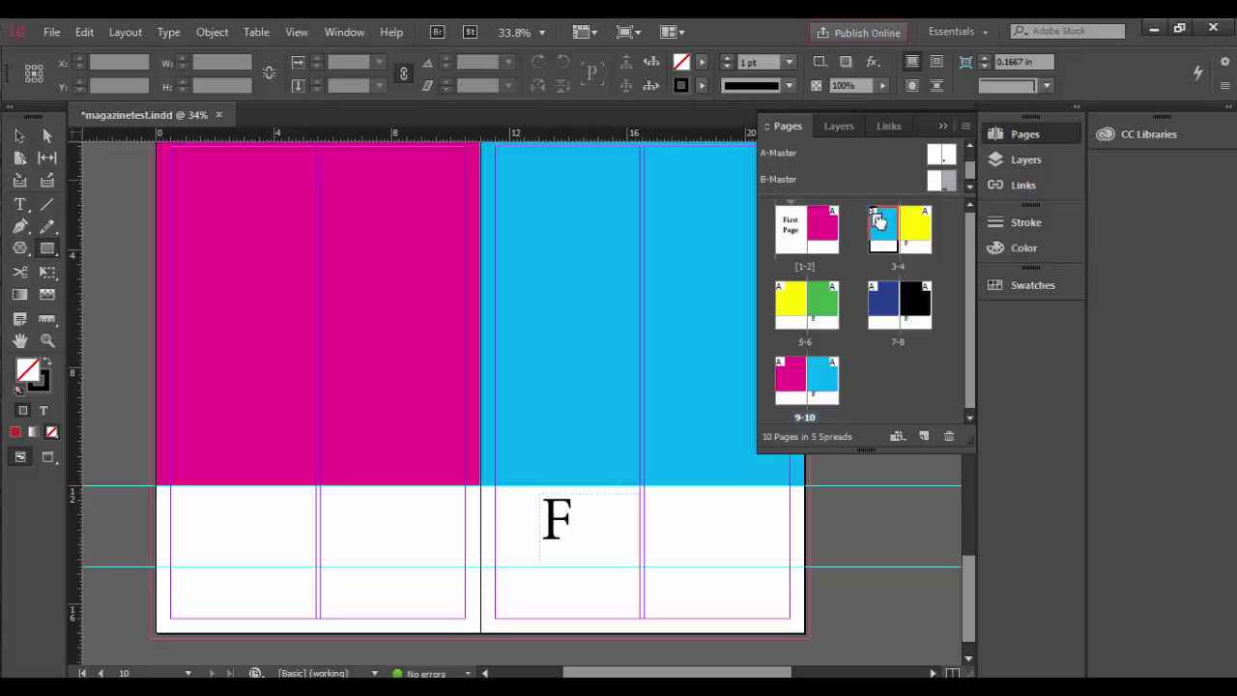
In the B-Master spread, move the red rectangle onto the left master page.
double_click(950, 183)
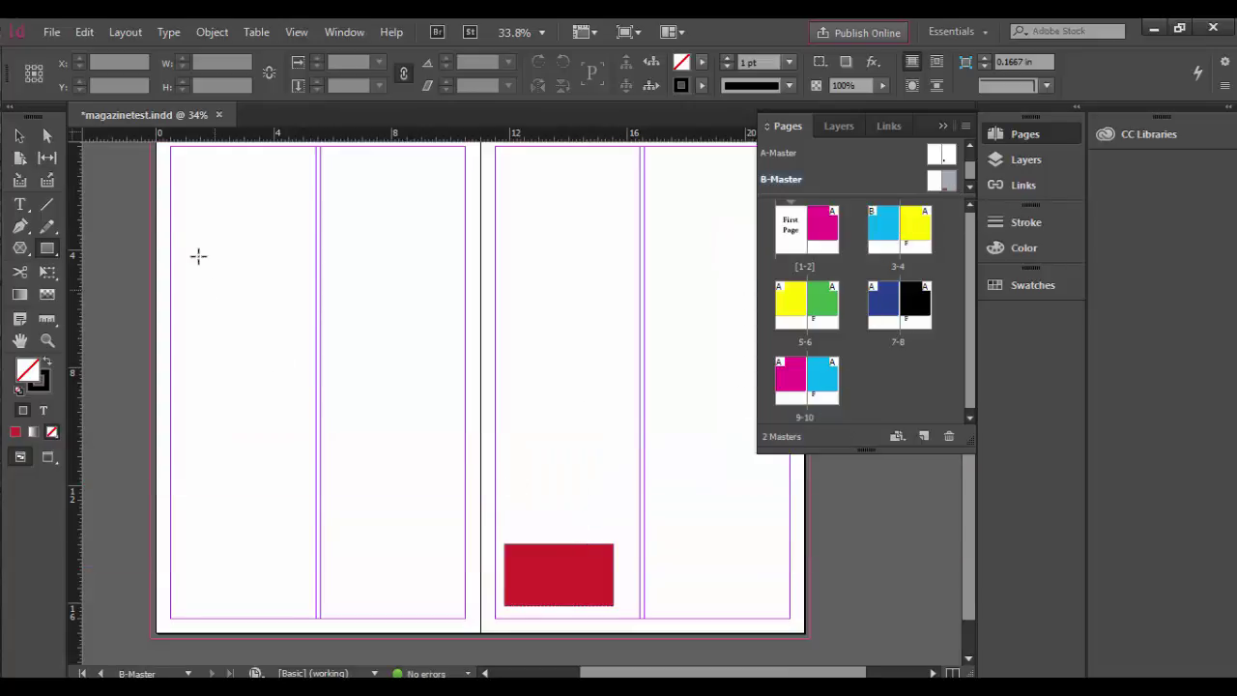
left_click(20, 136)
left_click(594, 586)
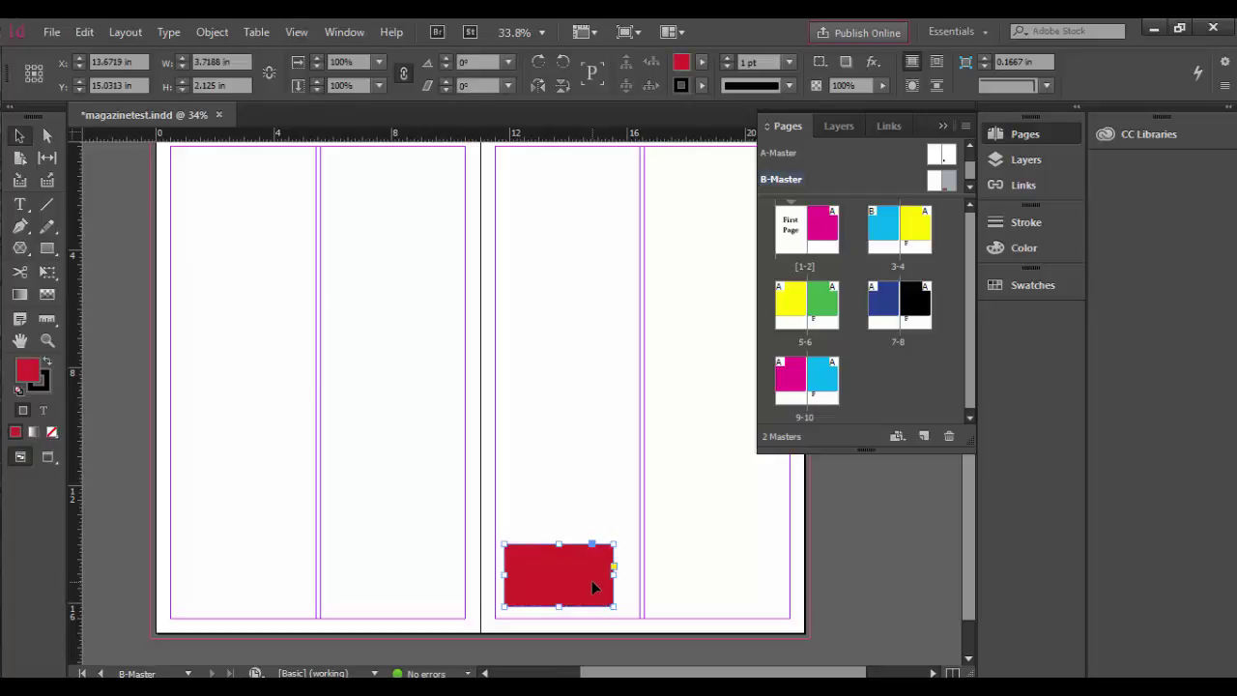
left_click_drag(587, 580, 428, 583)
View spread 3-4, then apply B-Master to page 5 as well.
double_click(894, 237)
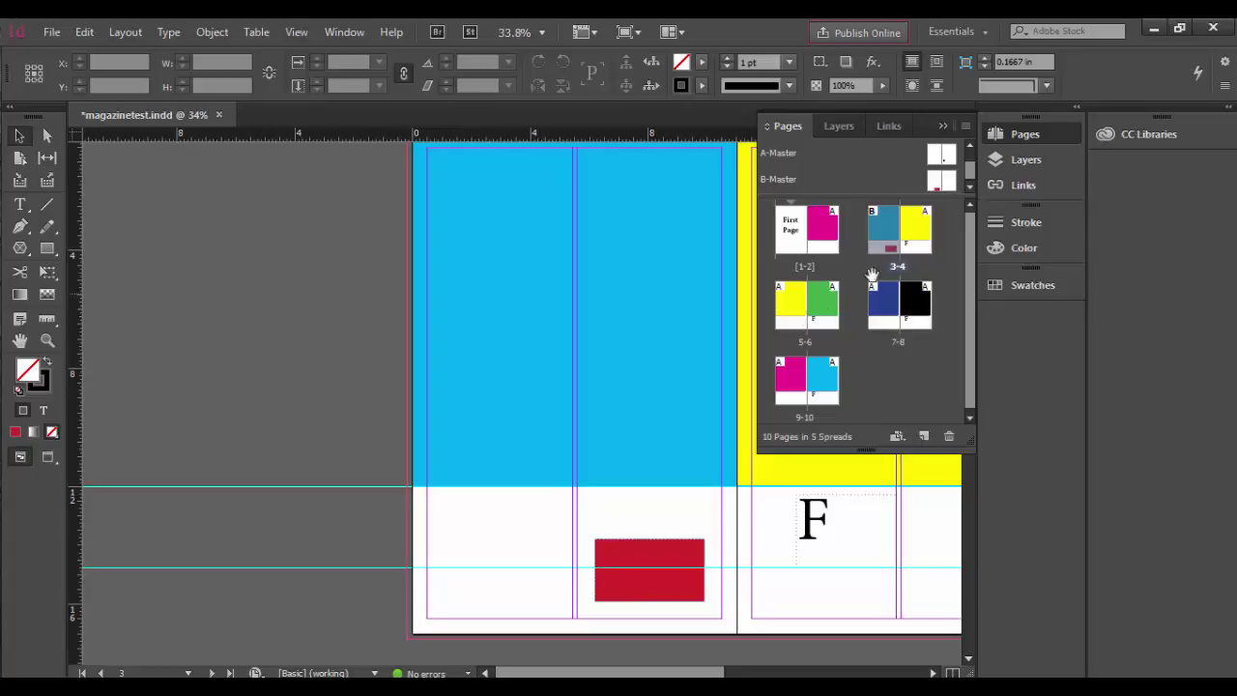
left_click(933, 182)
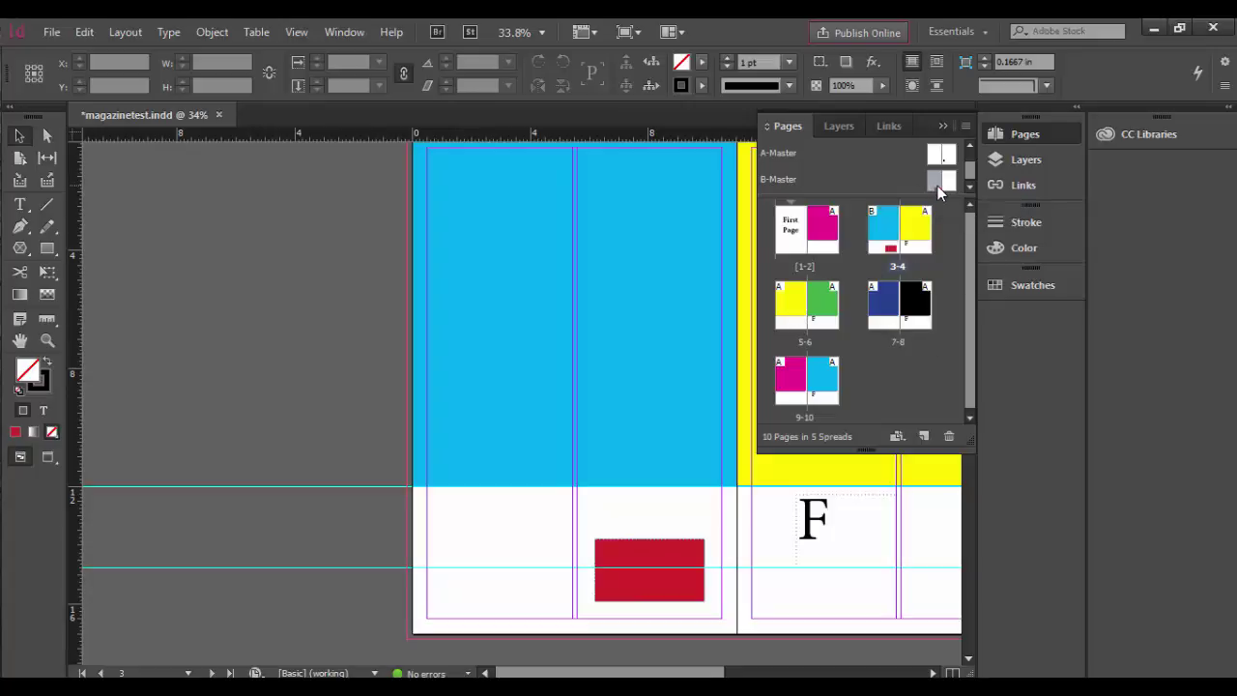
left_click_drag(937, 186, 791, 303)
Use Apply Master to Pages to assign B-Master to pages 1,3,5,7.
left_click(964, 128)
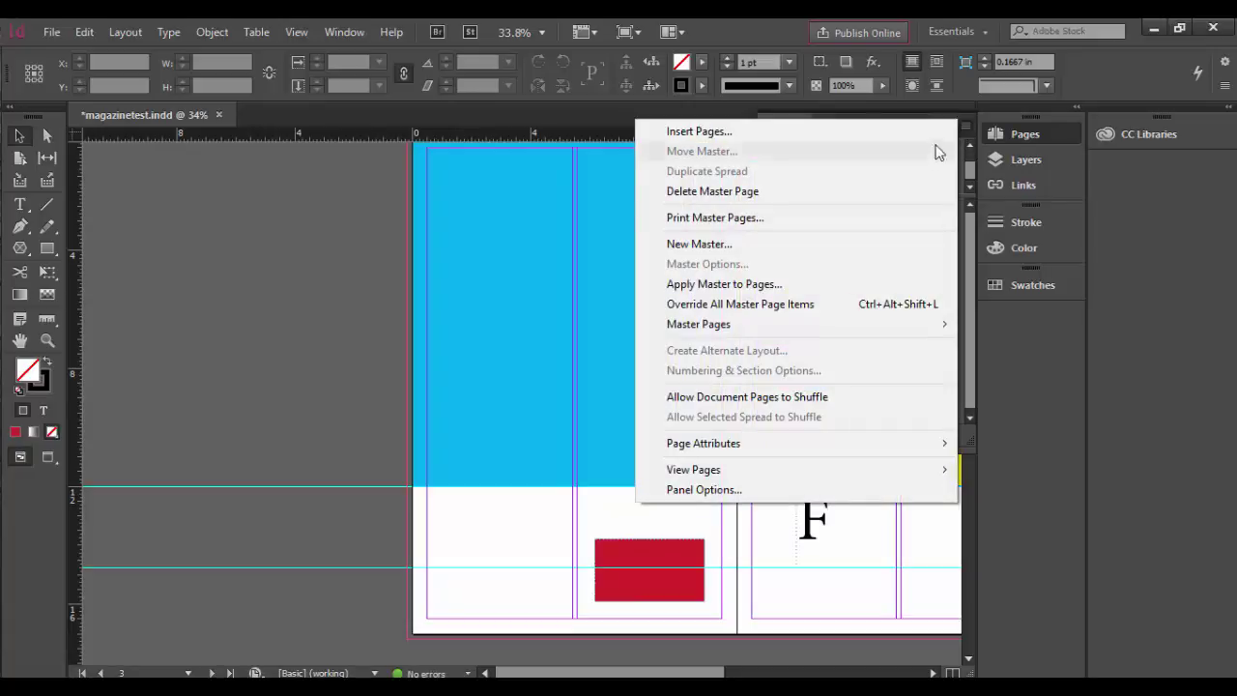
mouse_move(713, 330)
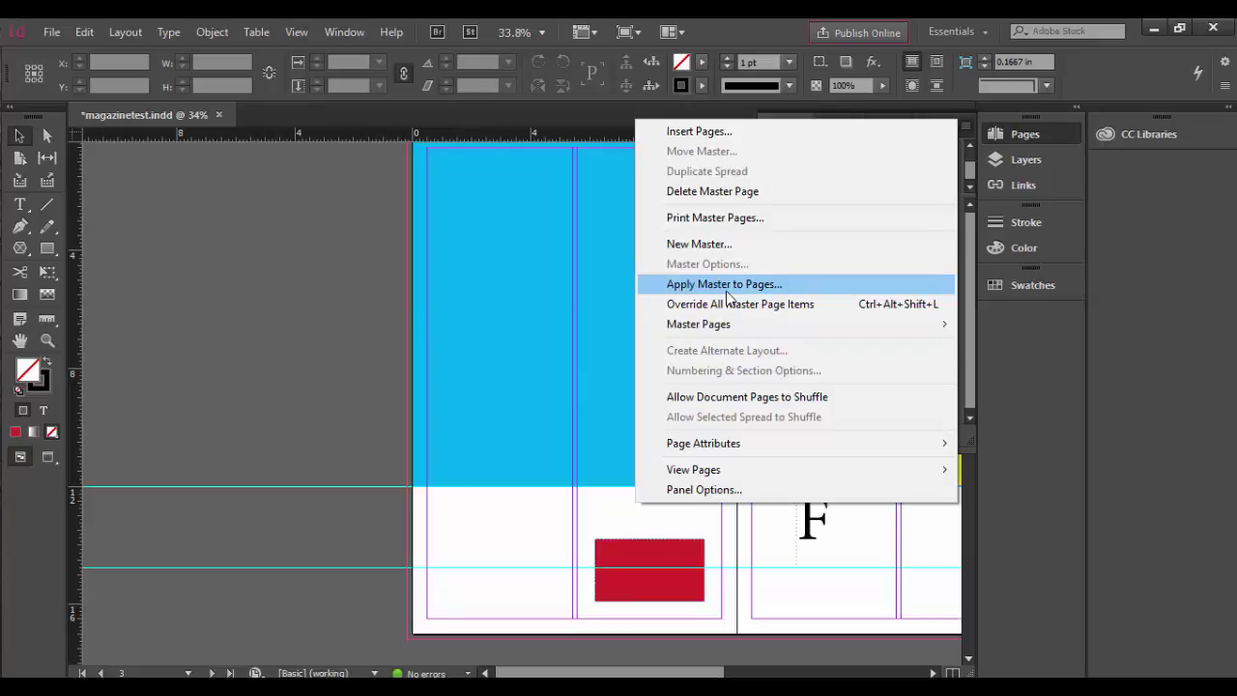
left_click(729, 287)
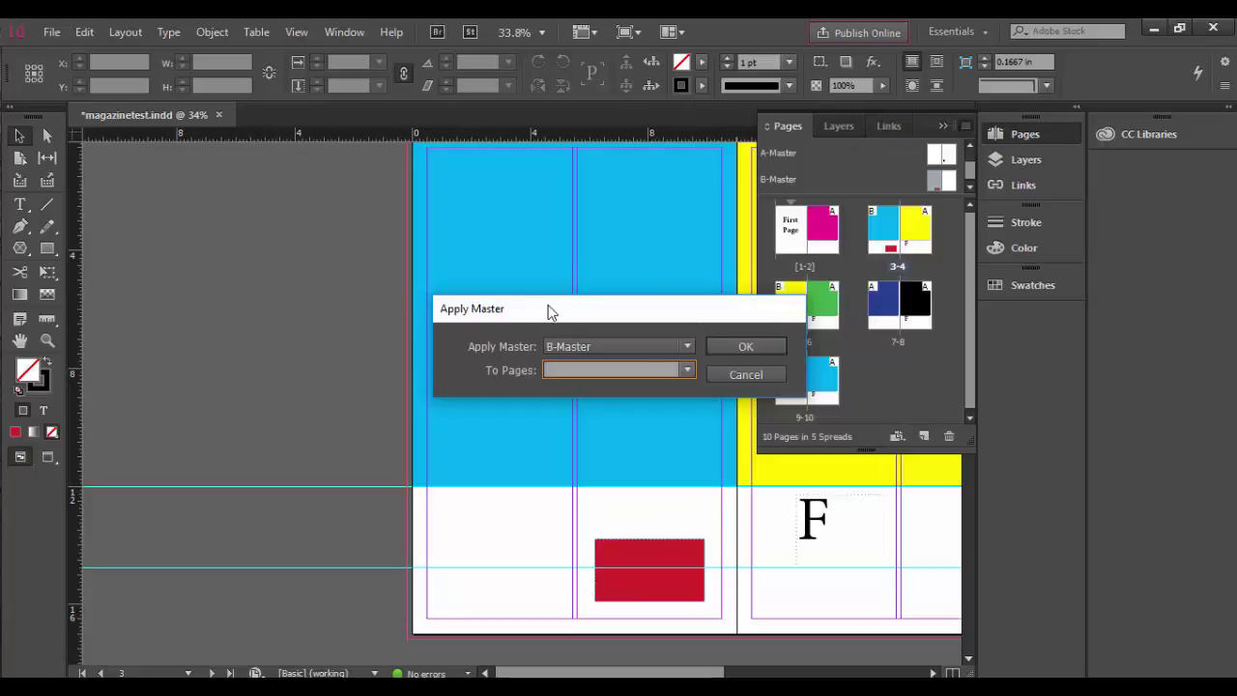
left_click_drag(540, 305, 322, 280)
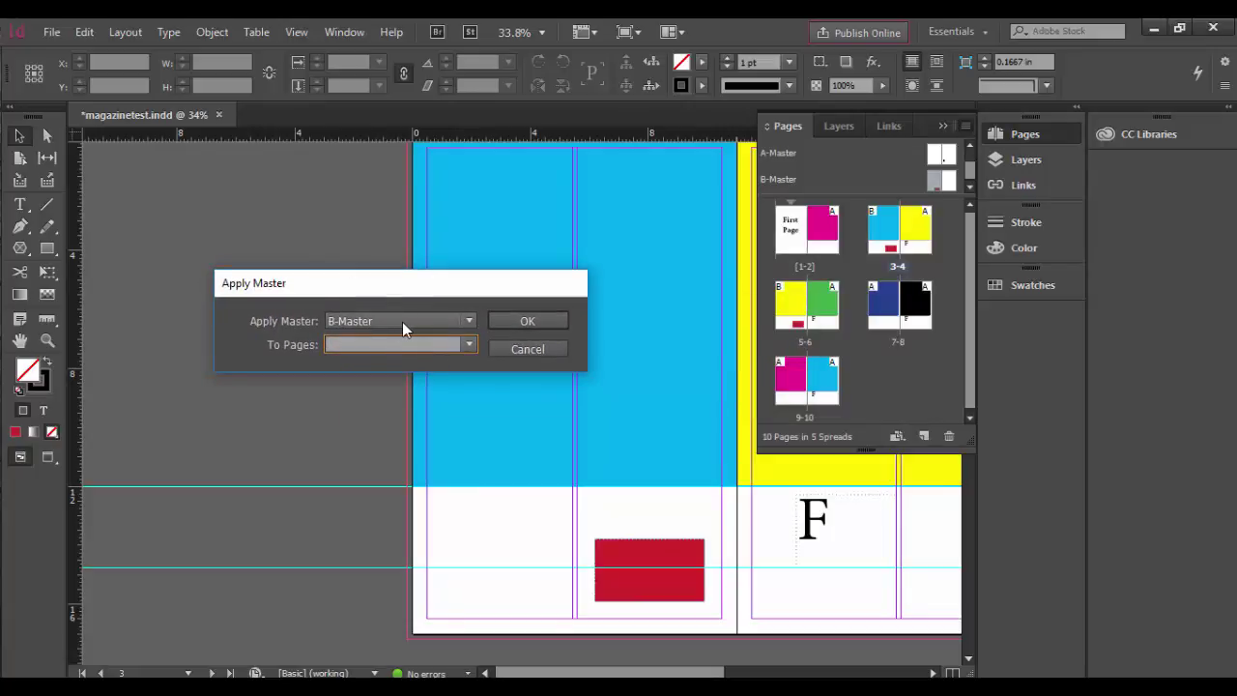
left_click(471, 345)
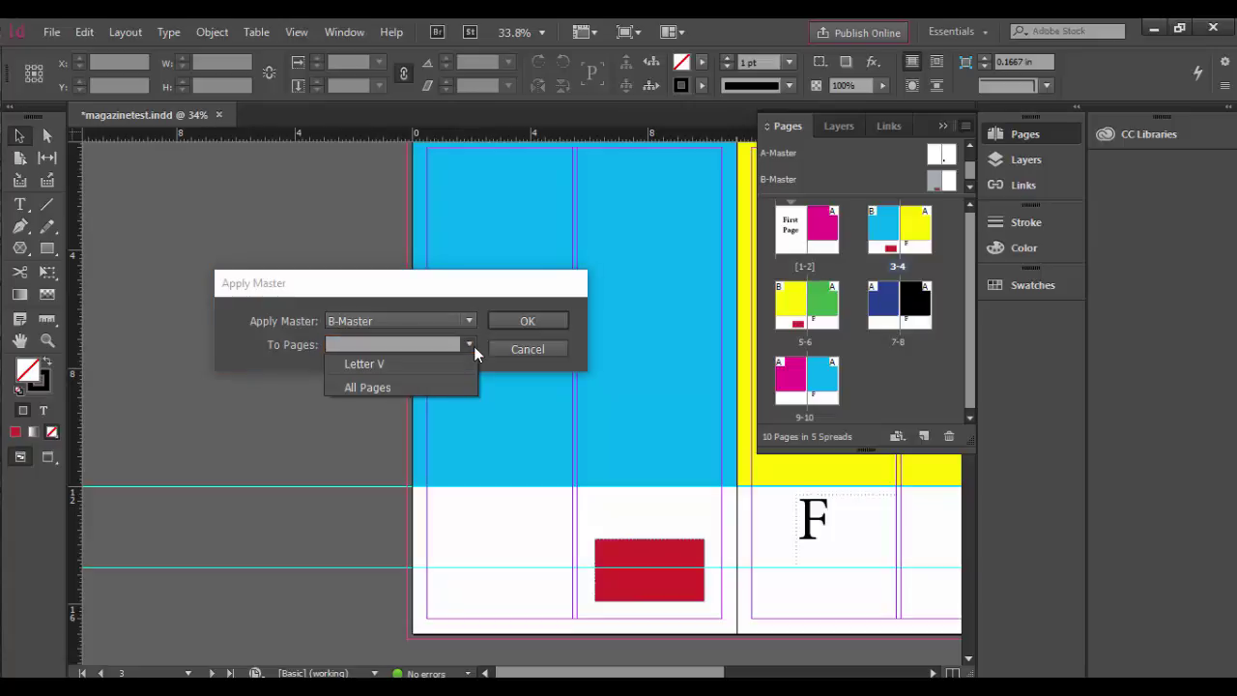
left_click(391, 345)
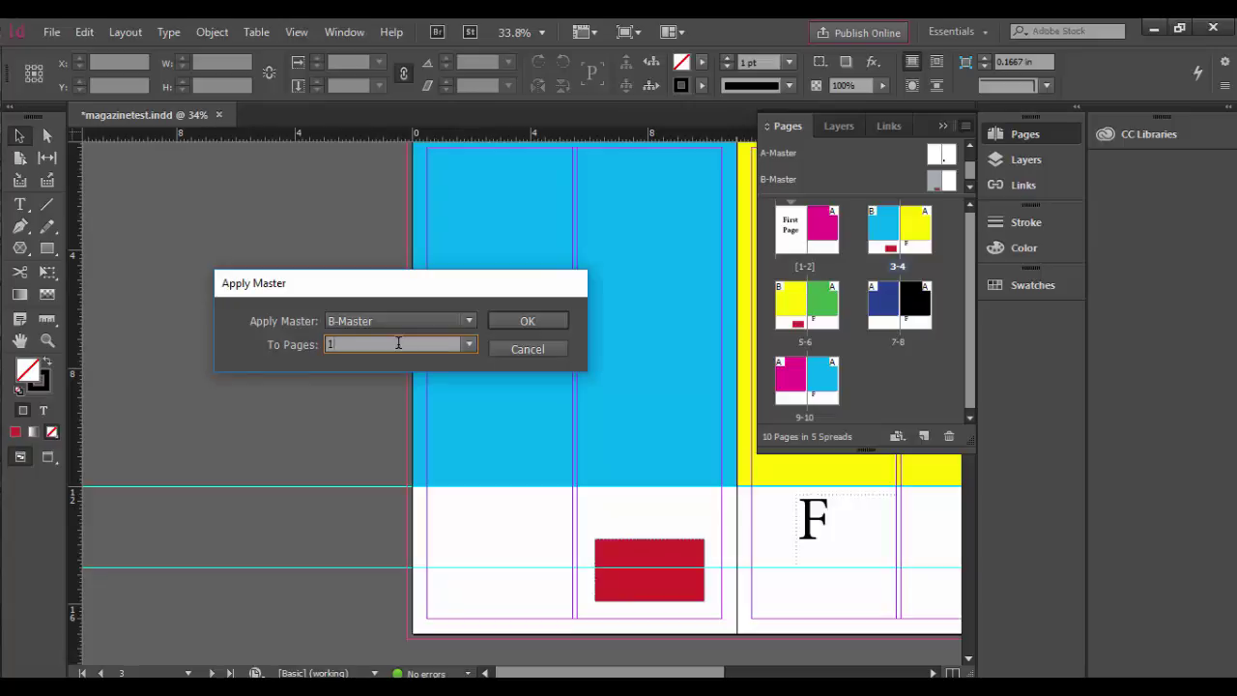
type("1,3,5,7,9")
left_click(559, 320)
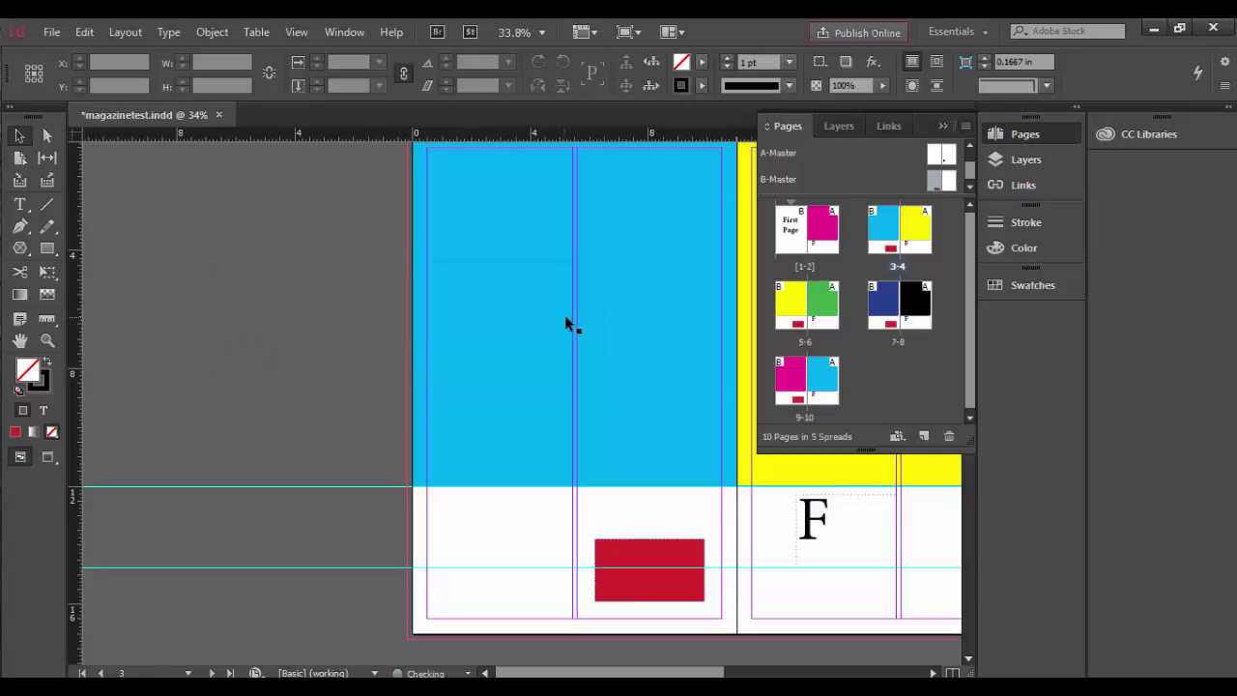
Display the First Page spread 1-2 and shift the view left.
left_click(795, 240, "alt")
left_click(792, 241, "alt")
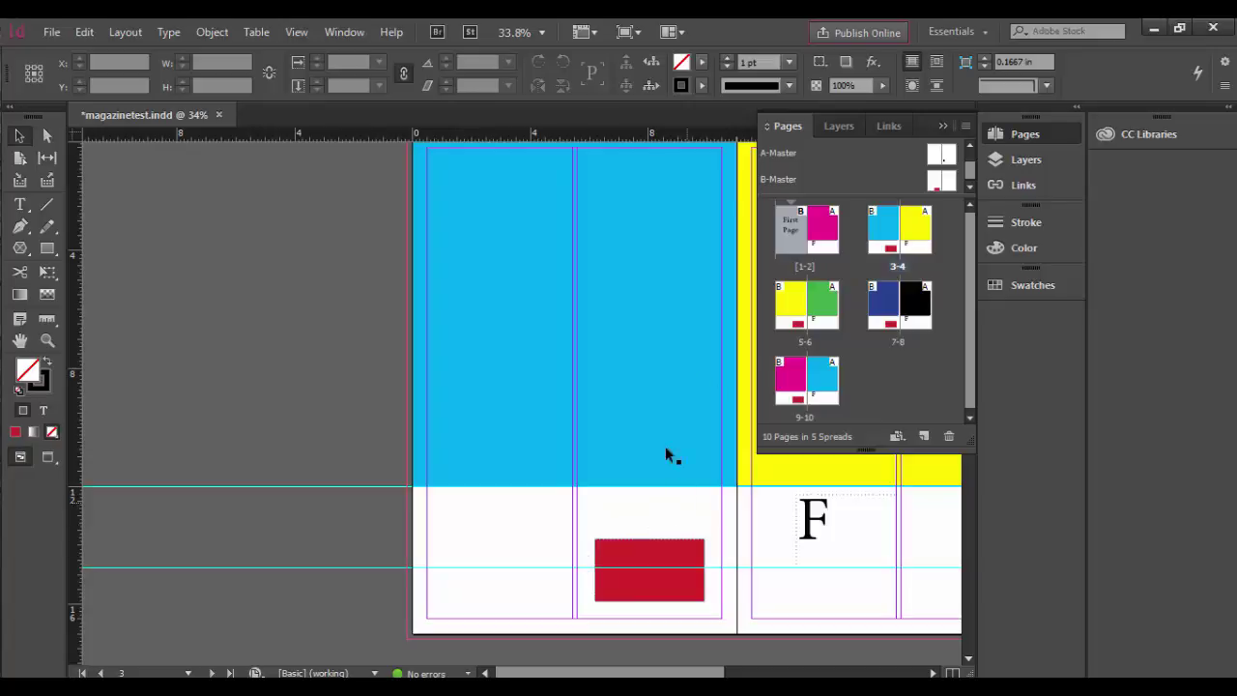
double_click(806, 266)
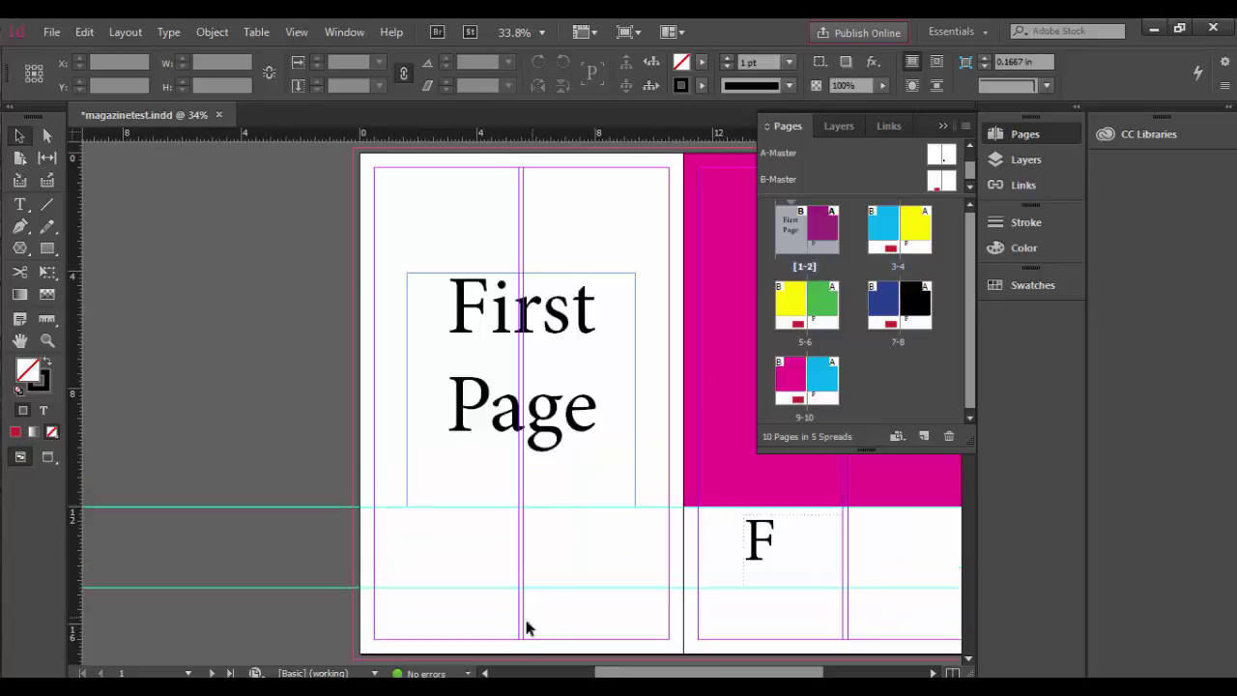
left_click_drag(525, 620, 447, 621)
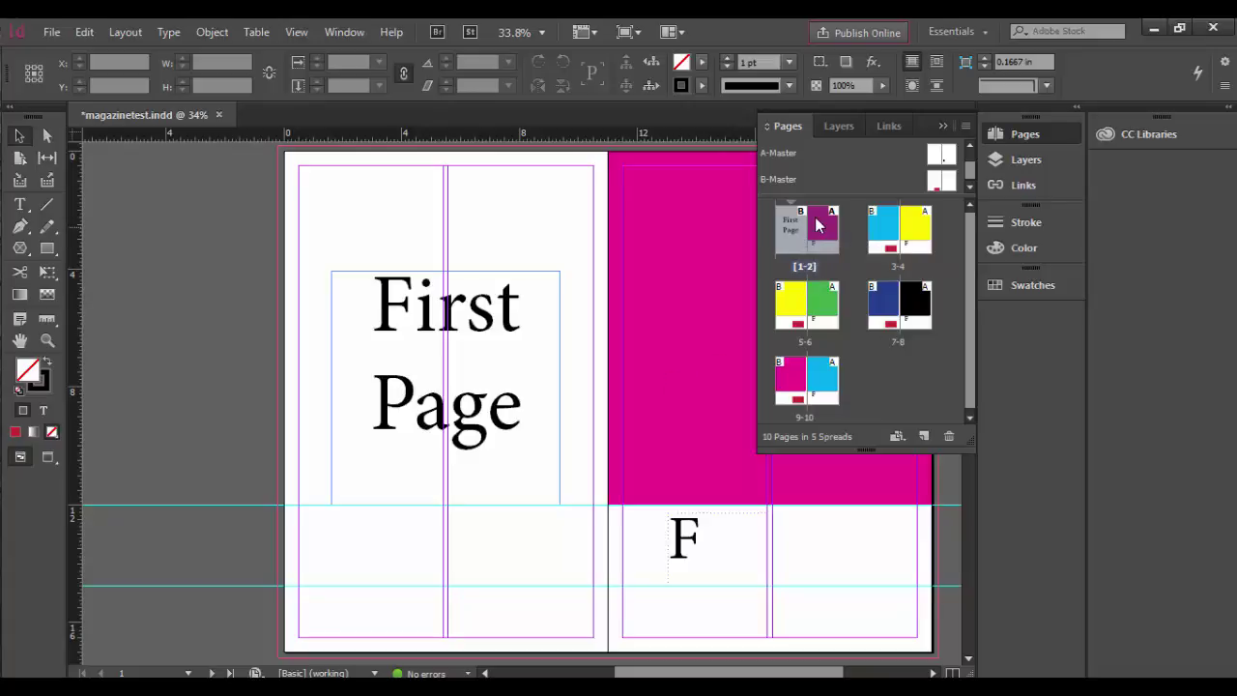
Browse the Pages panel menu without choosing anything, then recentre on spread 1-2.
left_click(886, 248)
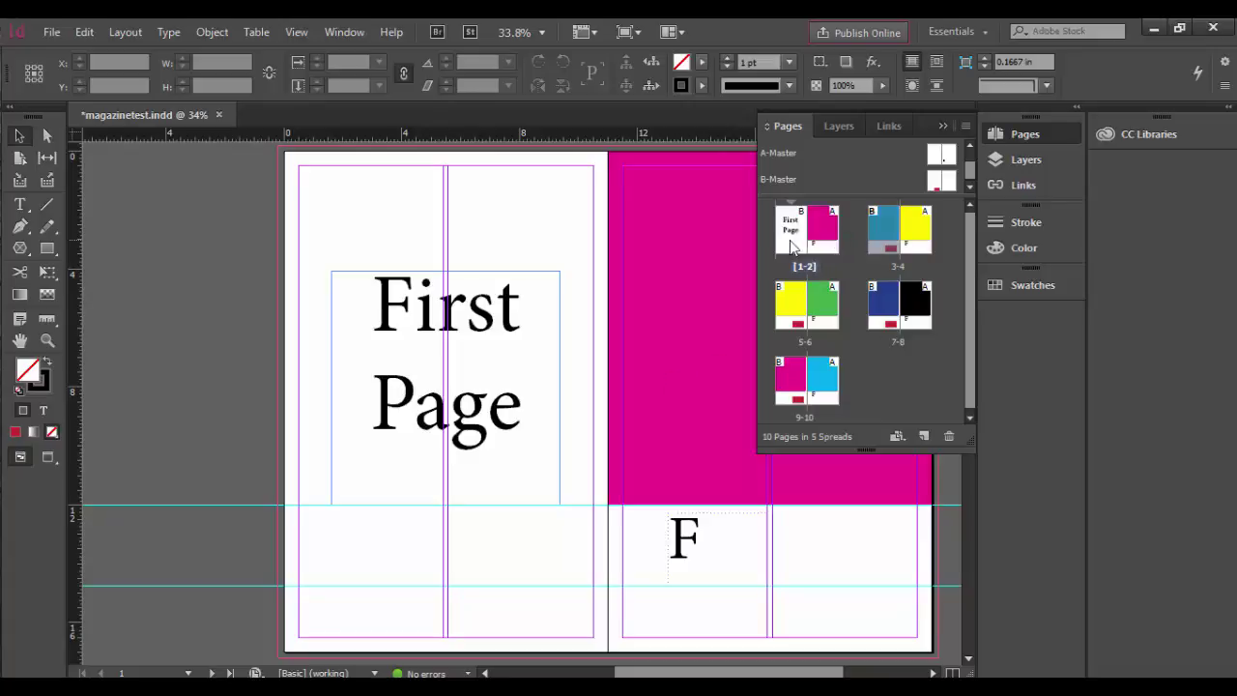
left_click(787, 238)
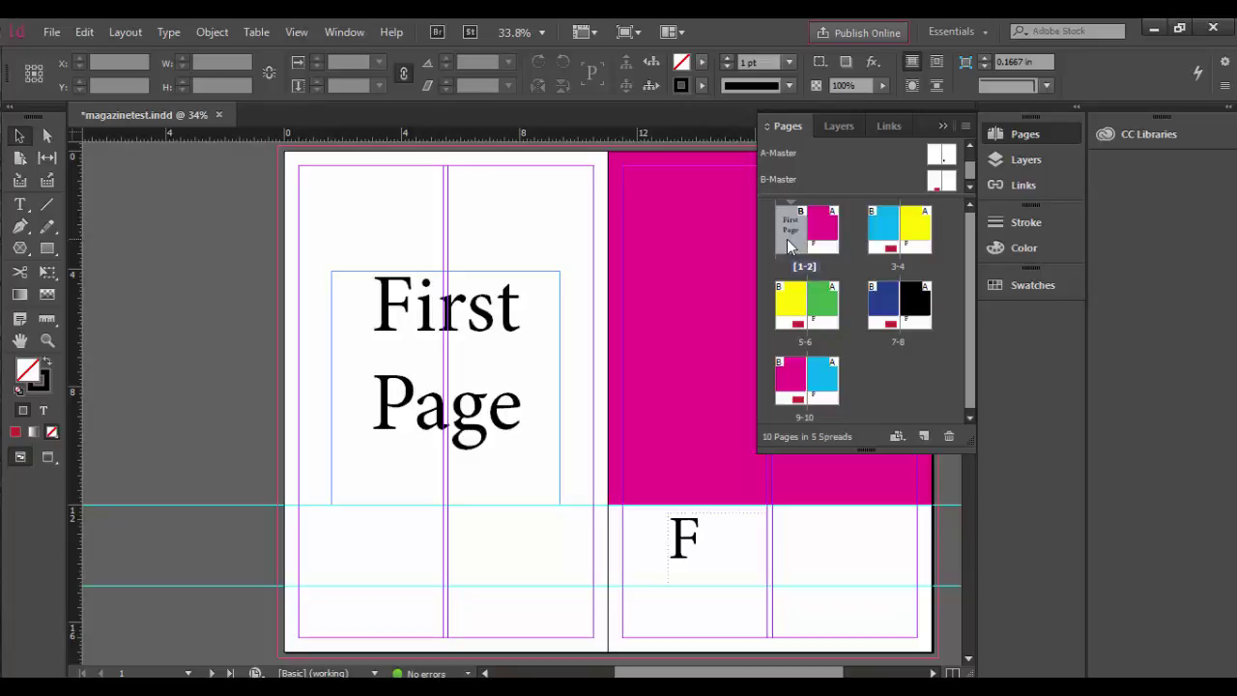
left_click(967, 125)
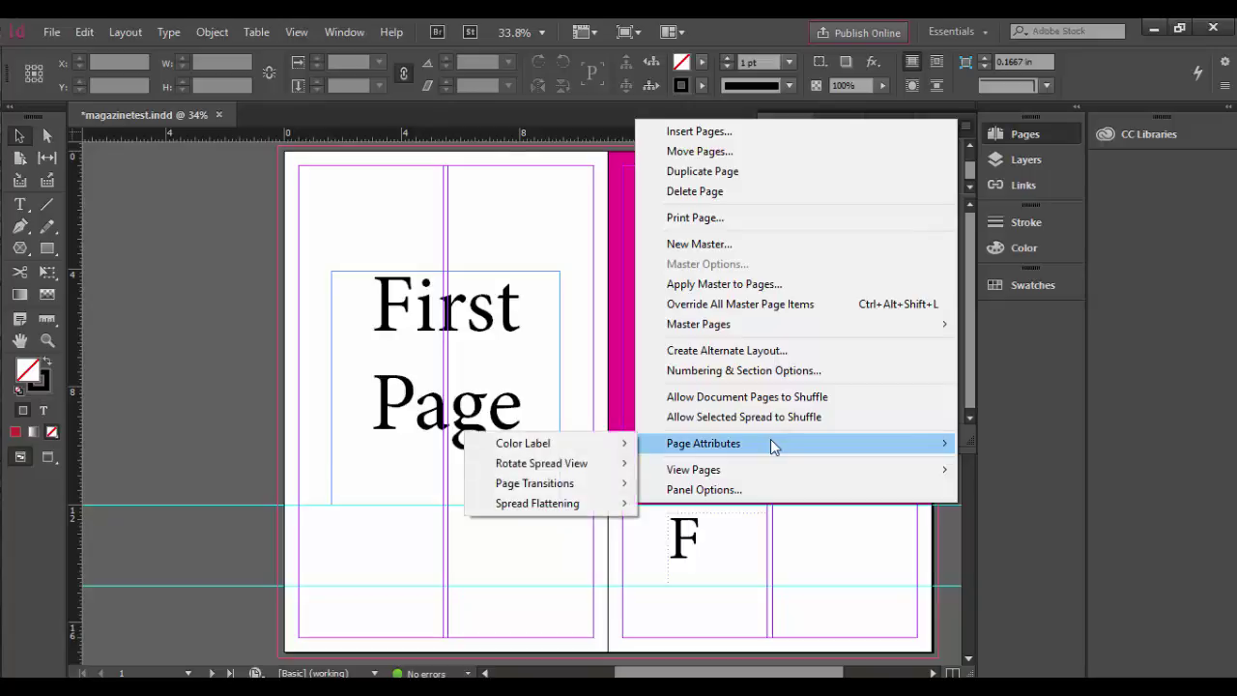
mouse_move(742, 331)
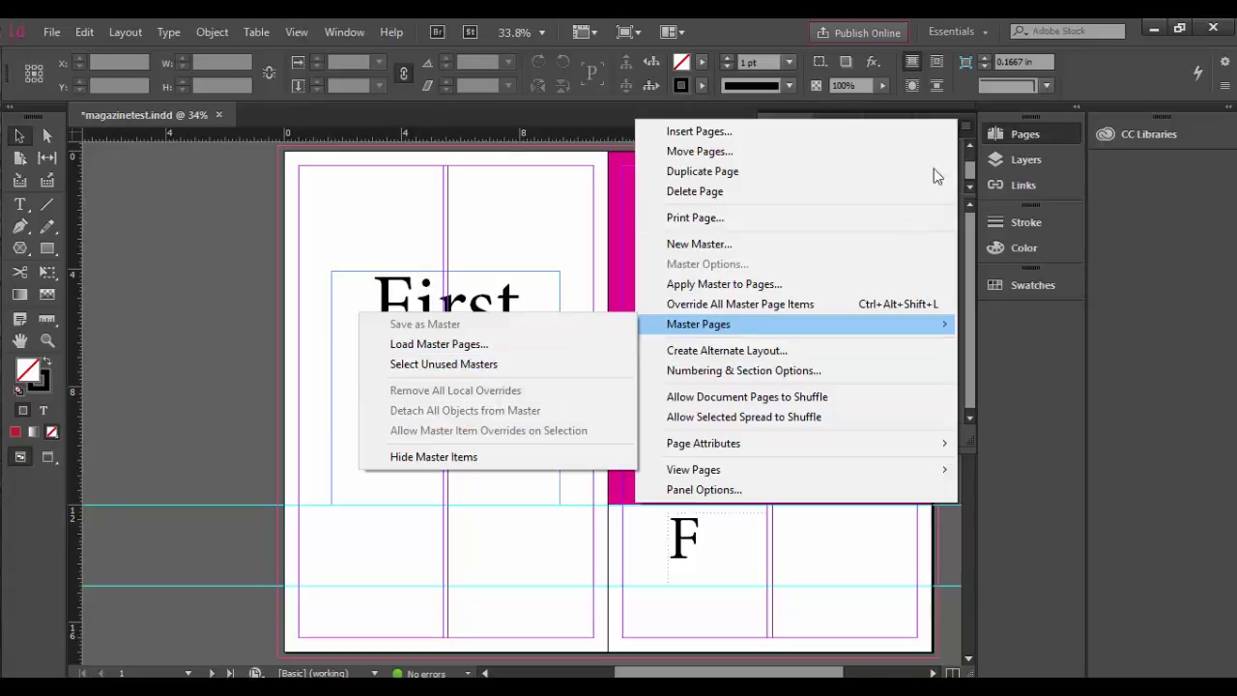
left_click(954, 109)
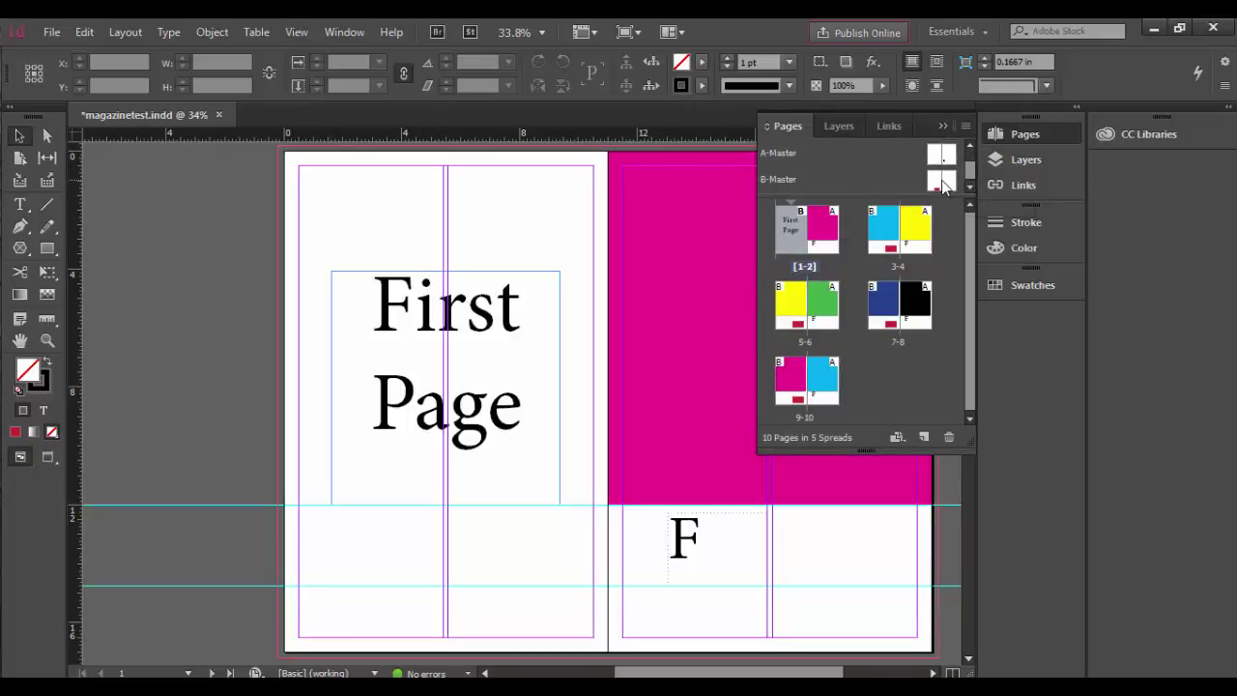
double_click(790, 239)
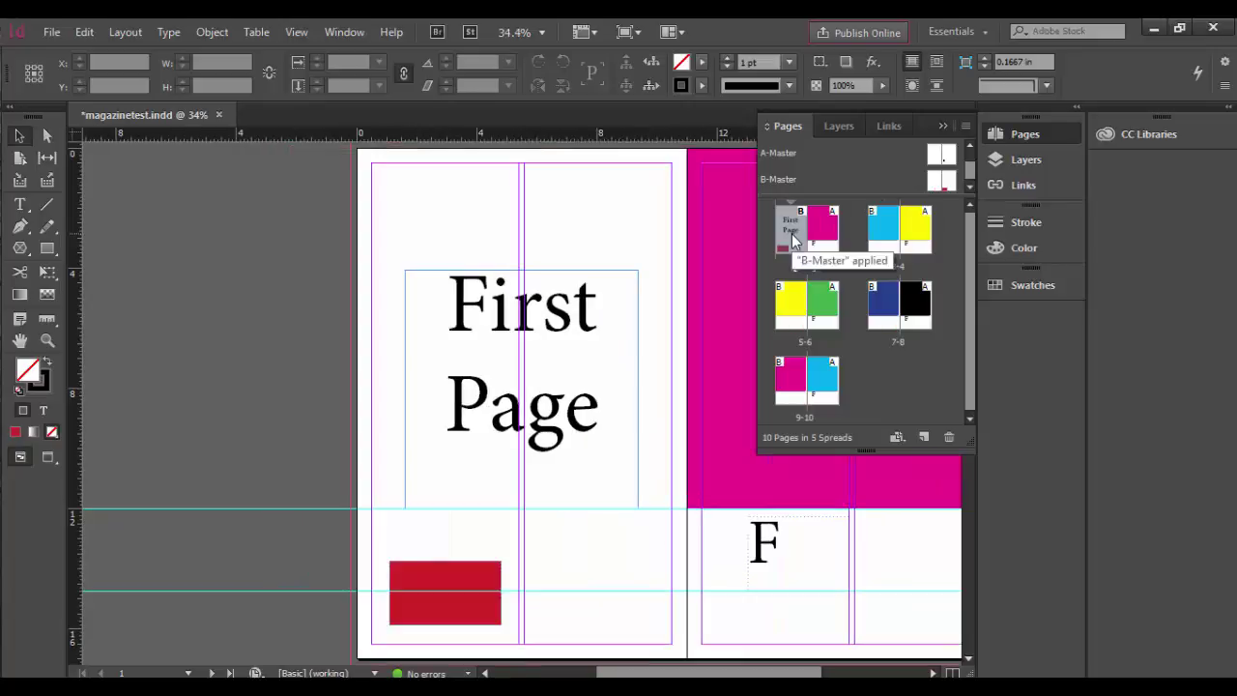
In the B-Master spread, drag the red rectangle to the bottom of the left page.
double_click(784, 179)
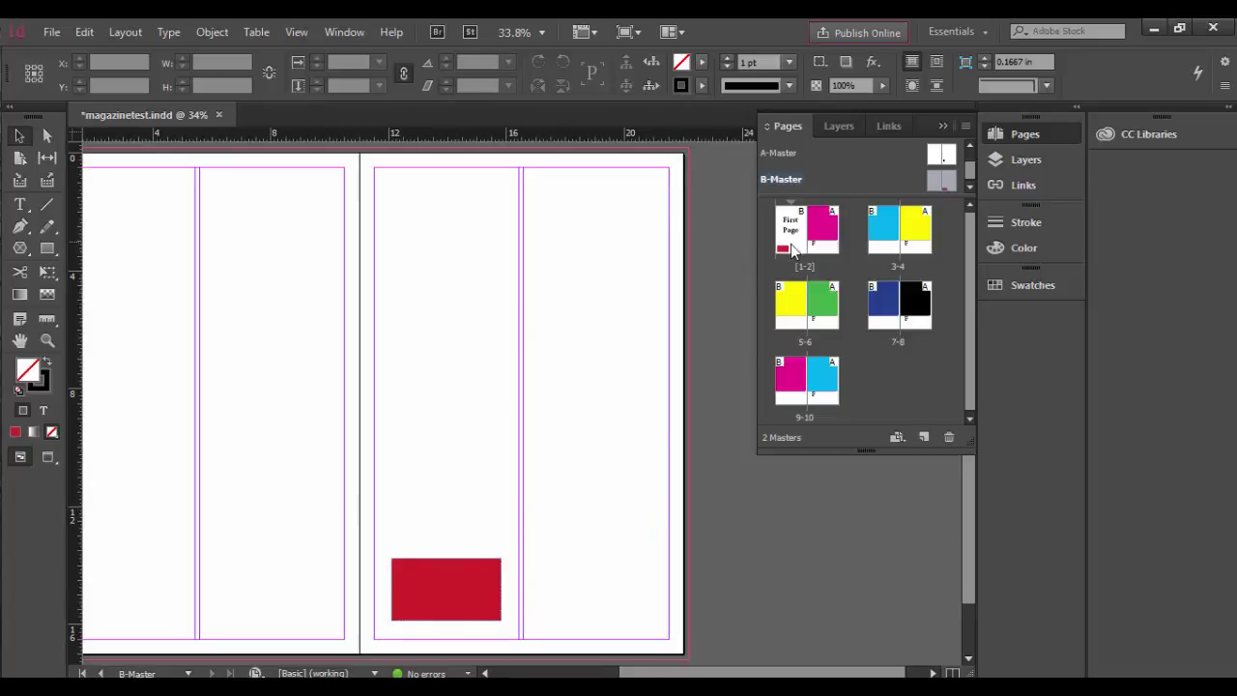
left_click_drag(461, 590, 294, 591)
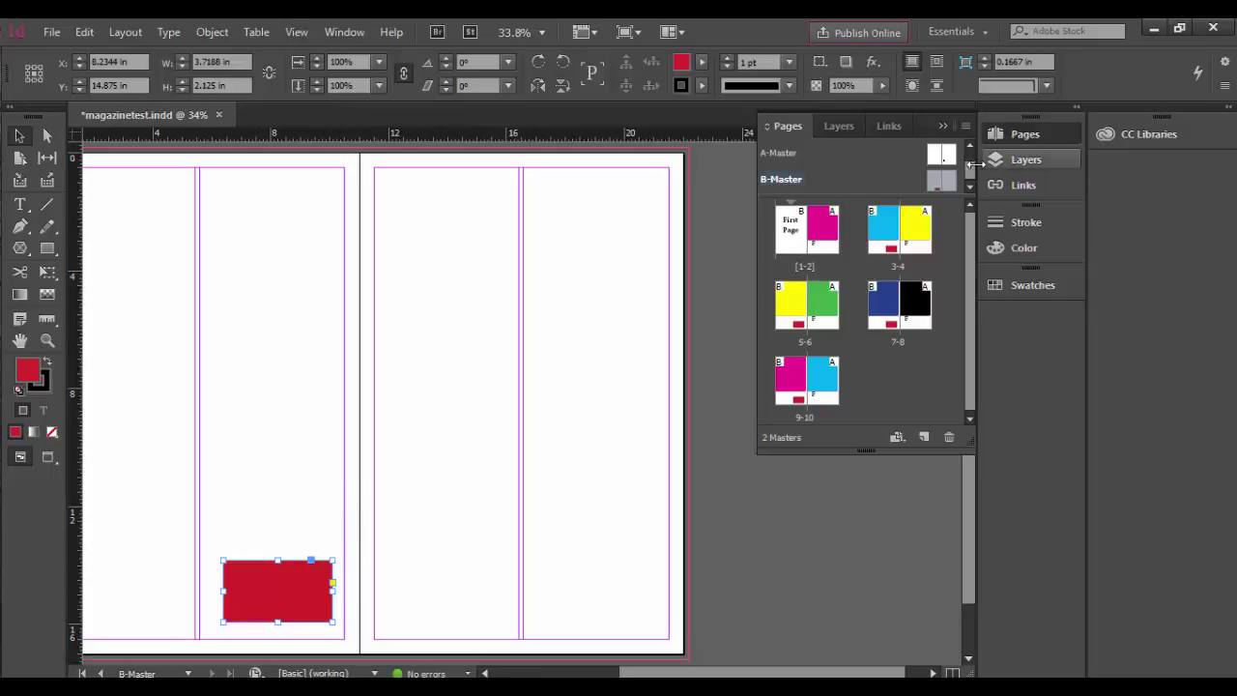
left_click_drag(788, 273, 802, 234)
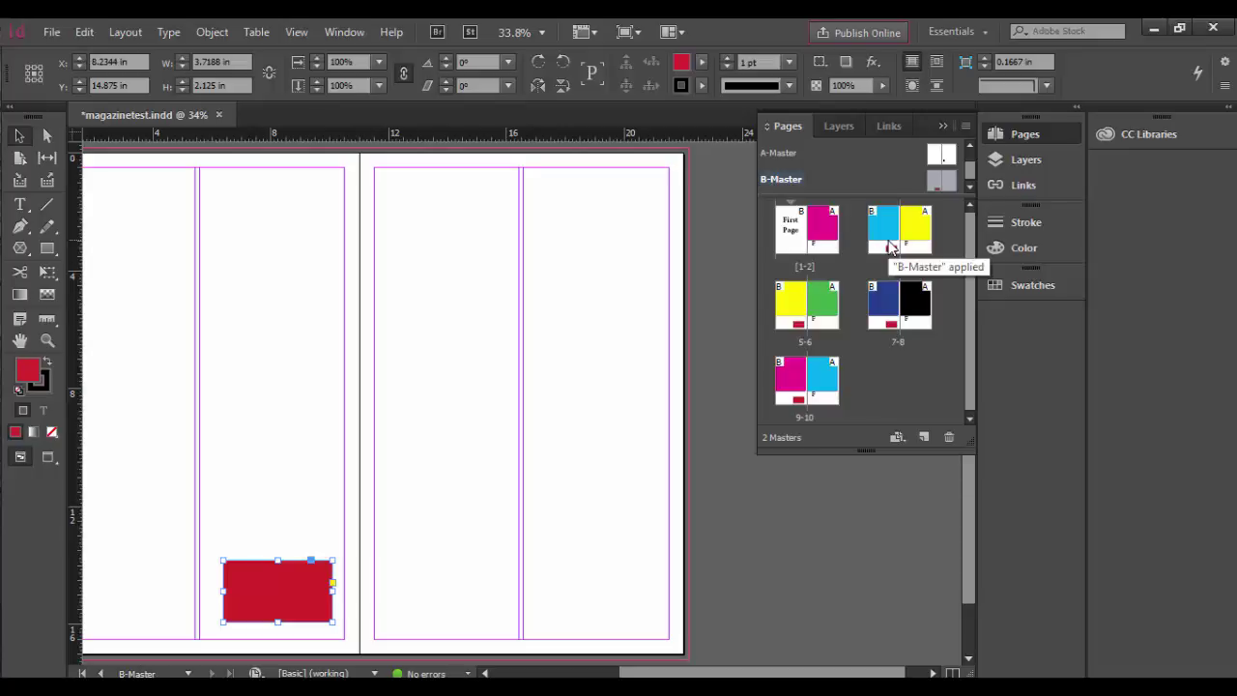
left_click(970, 150)
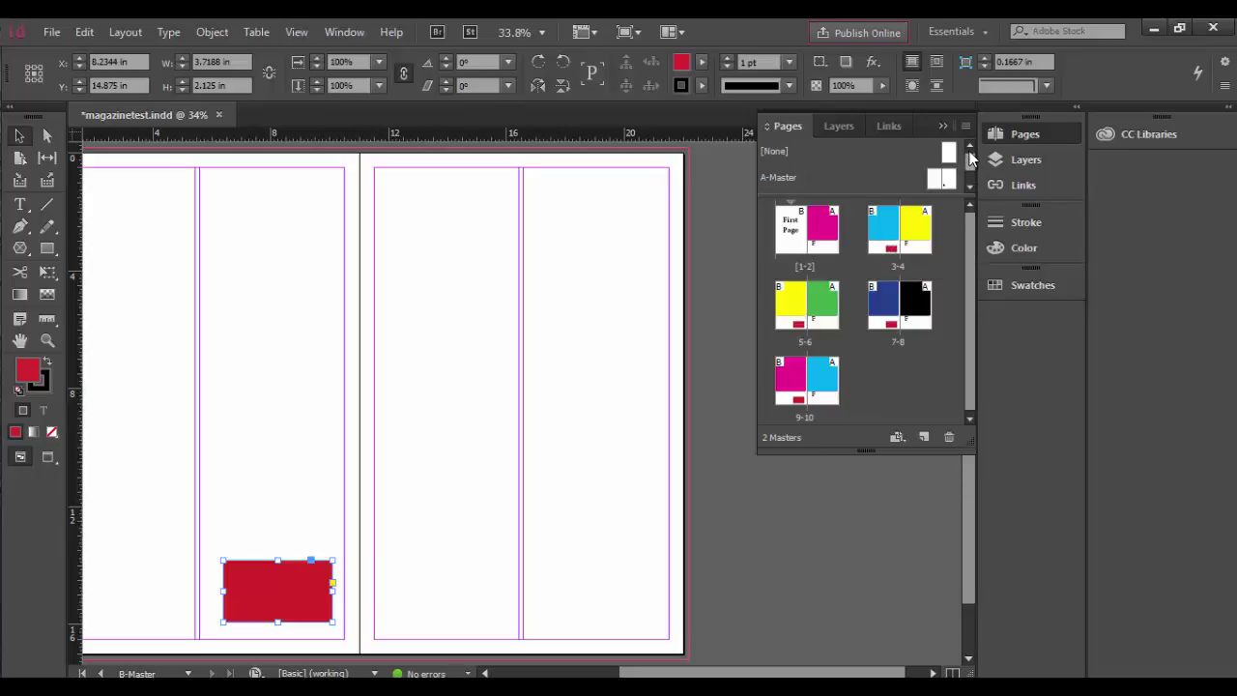
left_click_drag(970, 159, 969, 178)
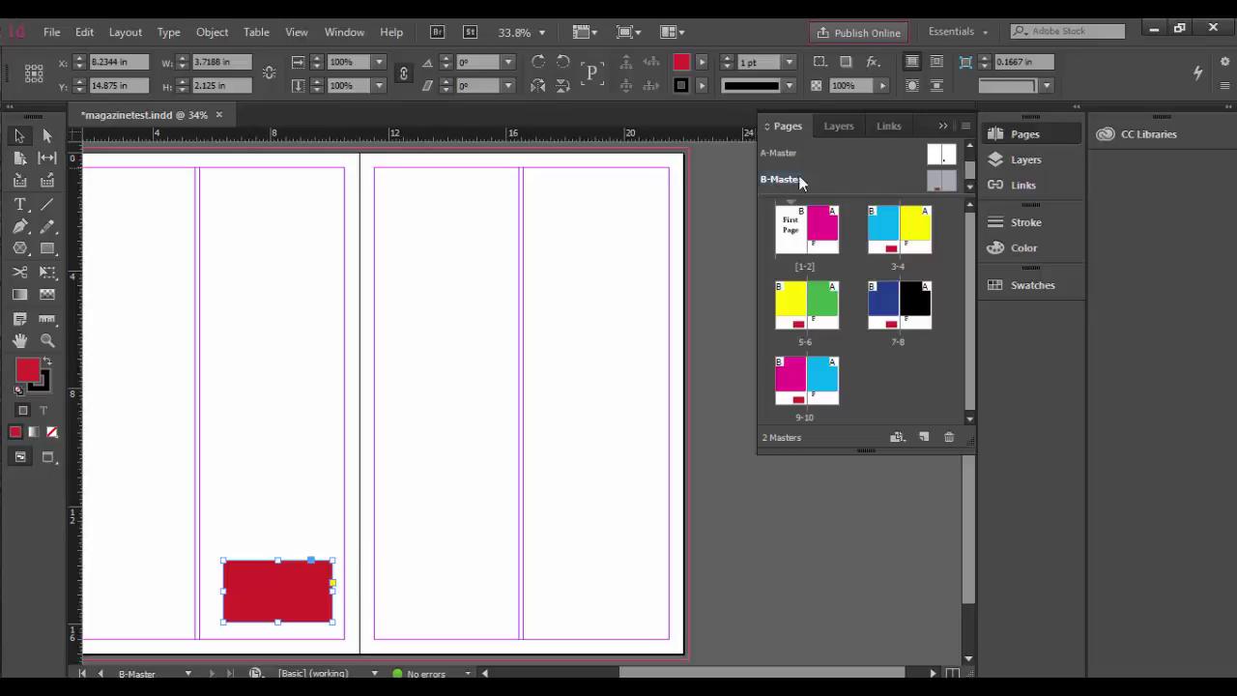
Delete B-Master despite its use on 5 pages, then display spread 1-2 without the rectangle.
left_click(950, 437)
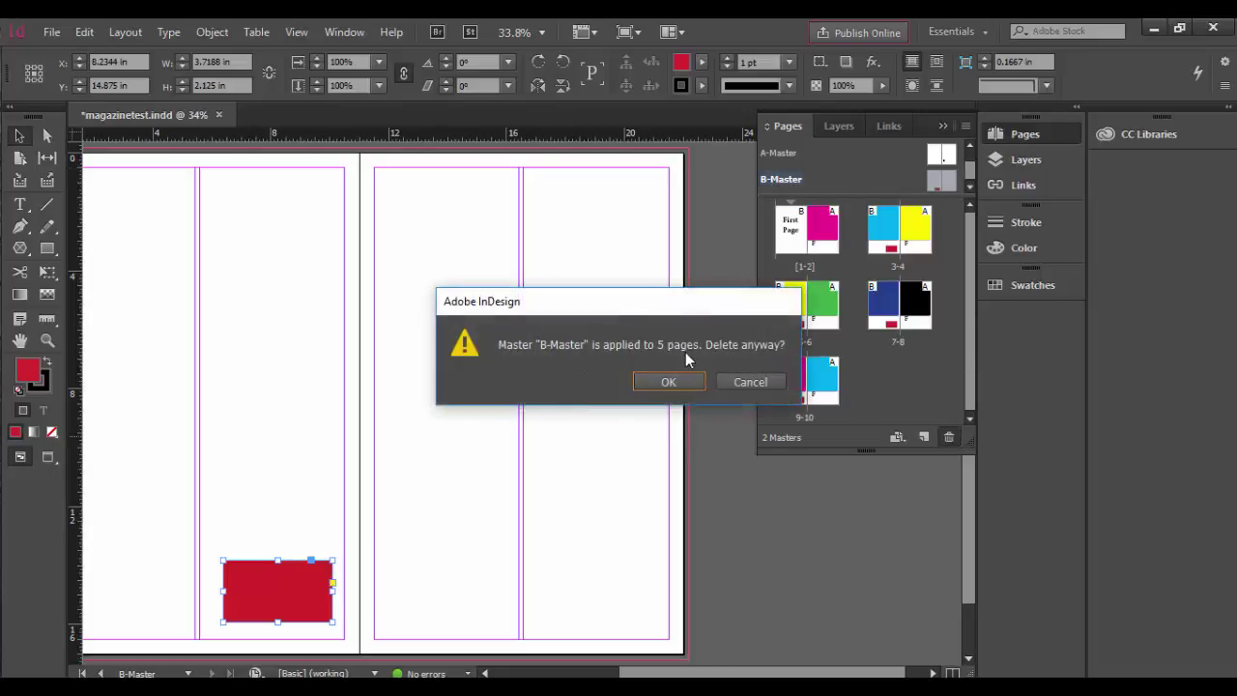
left_click(669, 382)
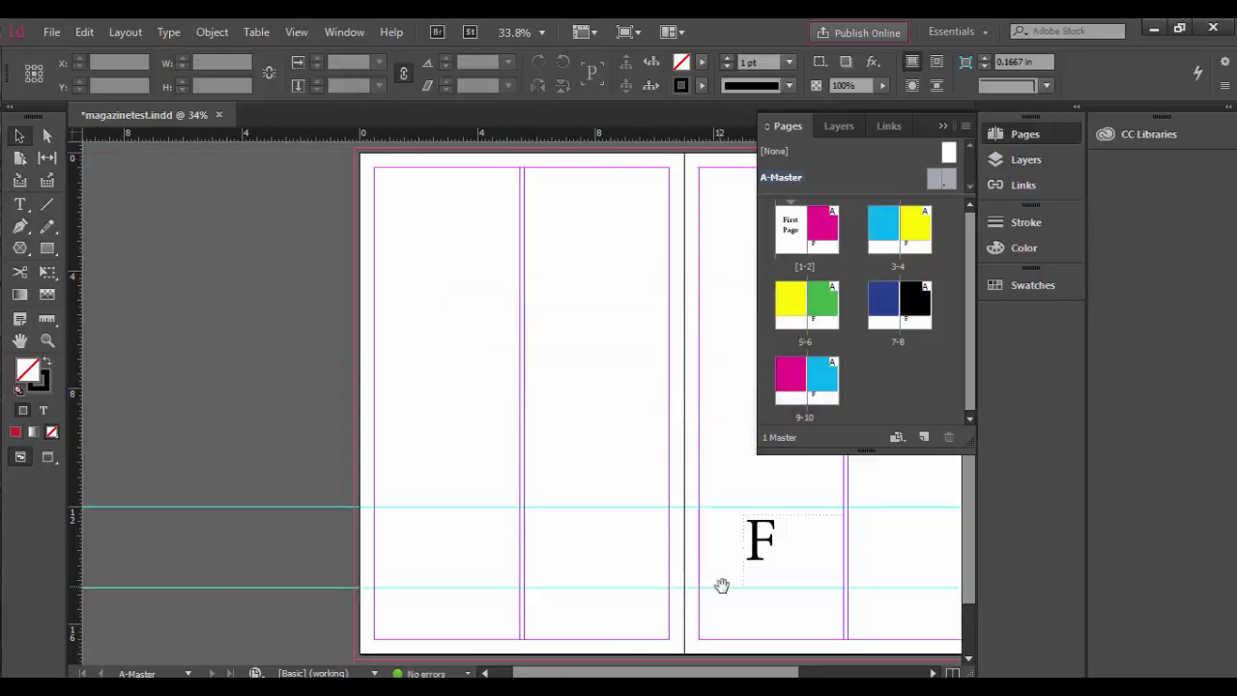
left_click_drag(695, 582, 543, 590)
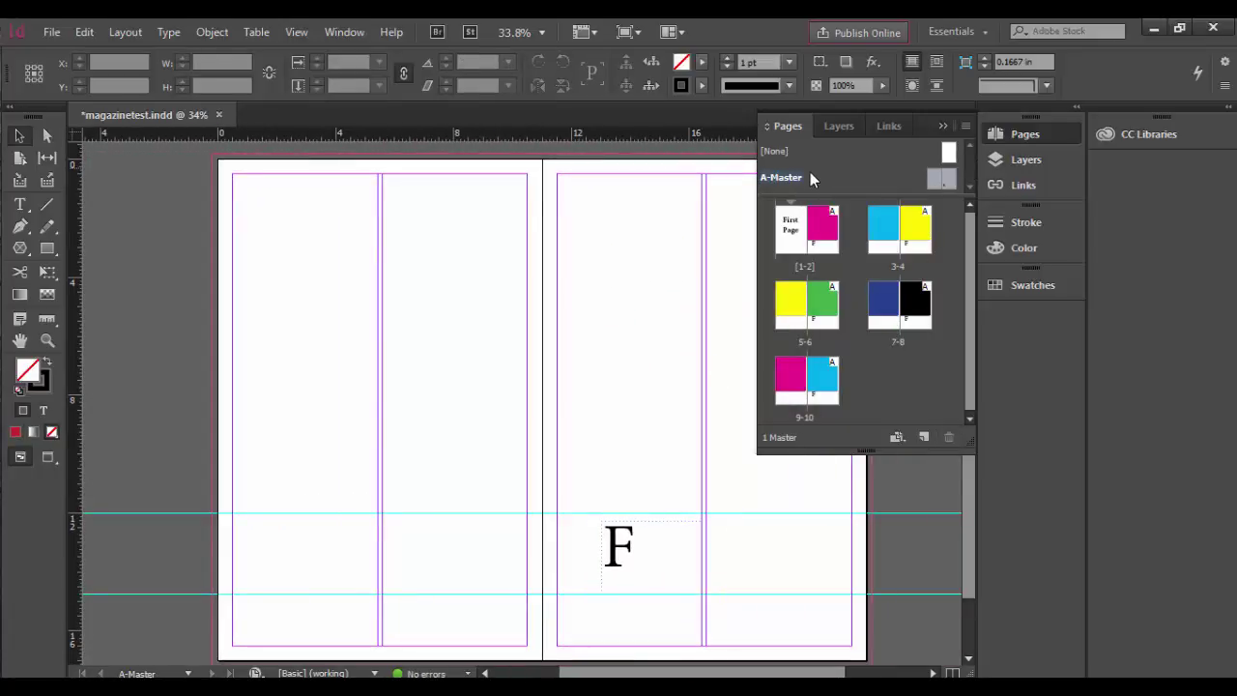
double_click(803, 235)
left_click_drag(657, 547, 358, 544)
left_click_drag(613, 532, 743, 555)
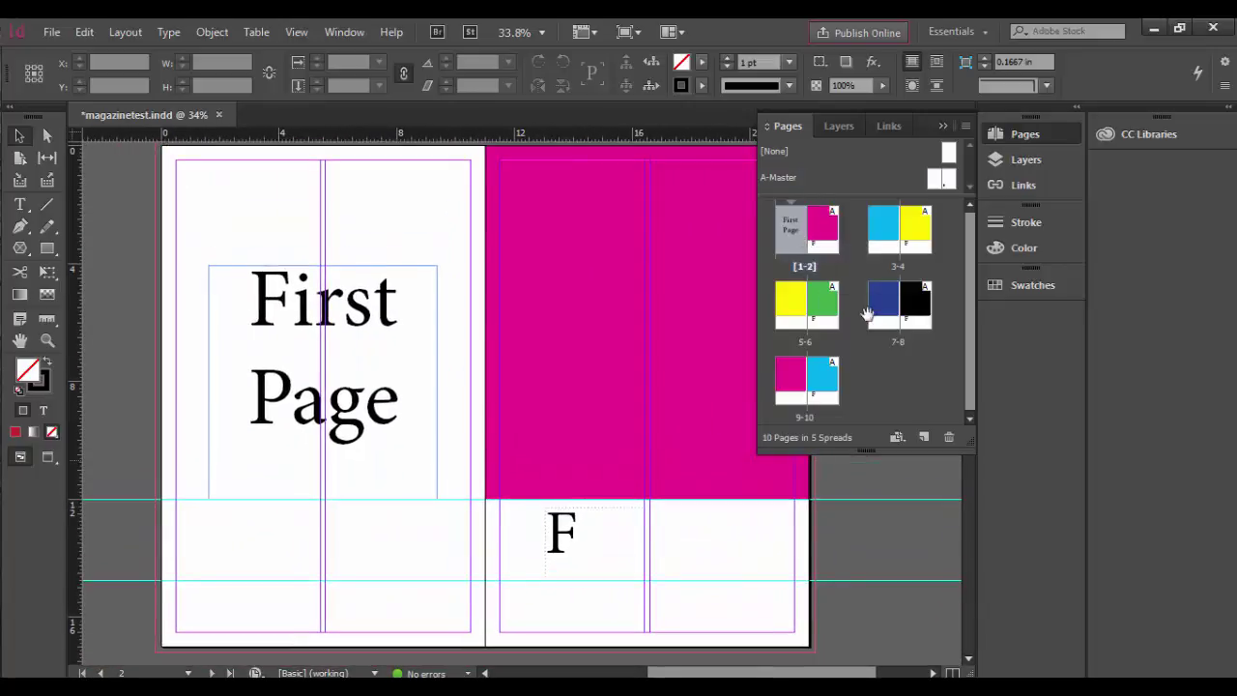